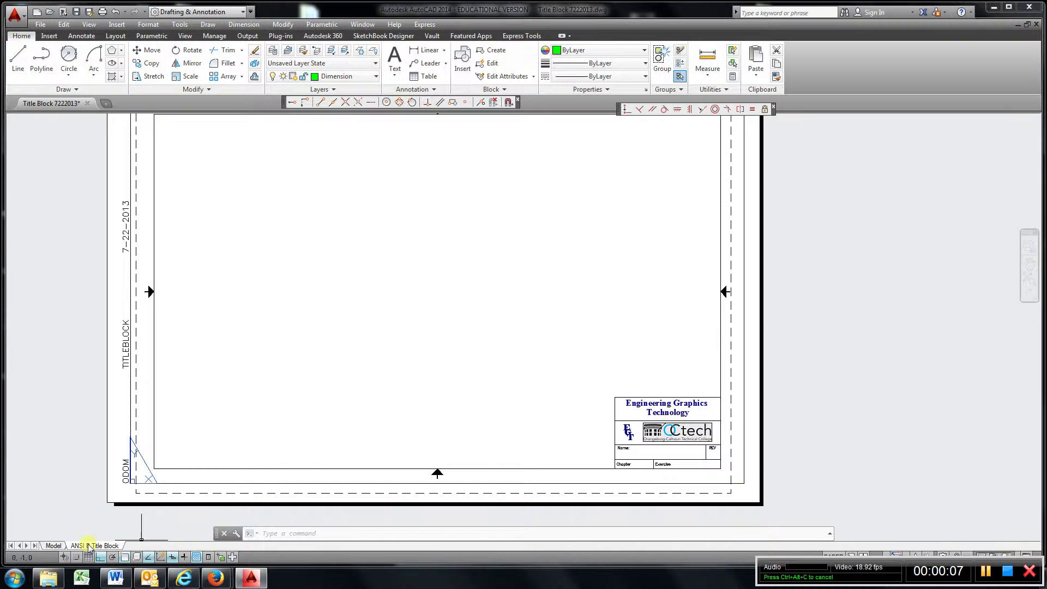
# Switch to model space to show the R30 circle and partial profile sketch
pyautogui.click(25, 19)
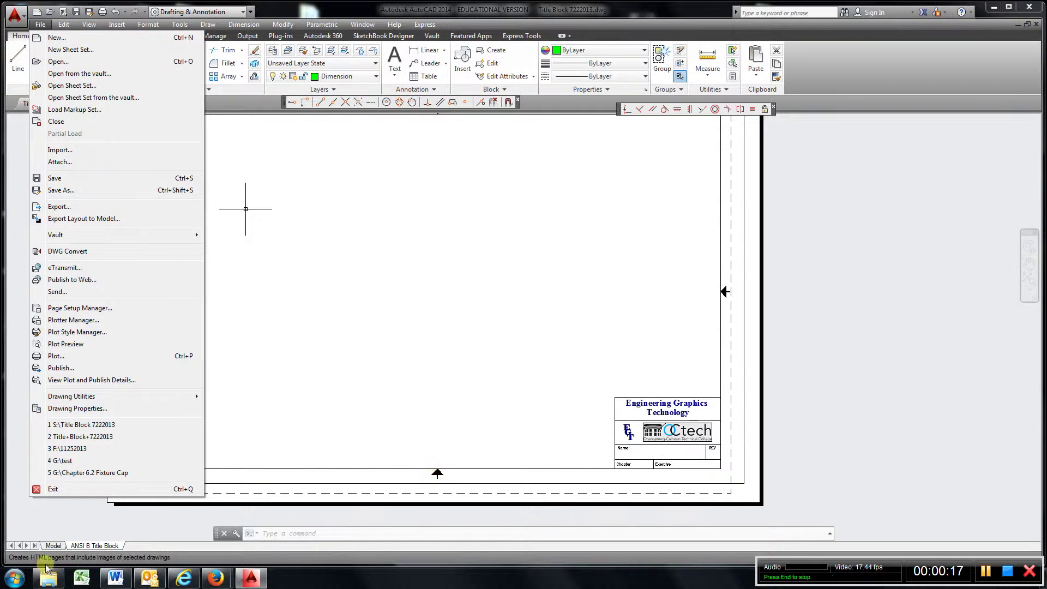
pyautogui.click(52, 545)
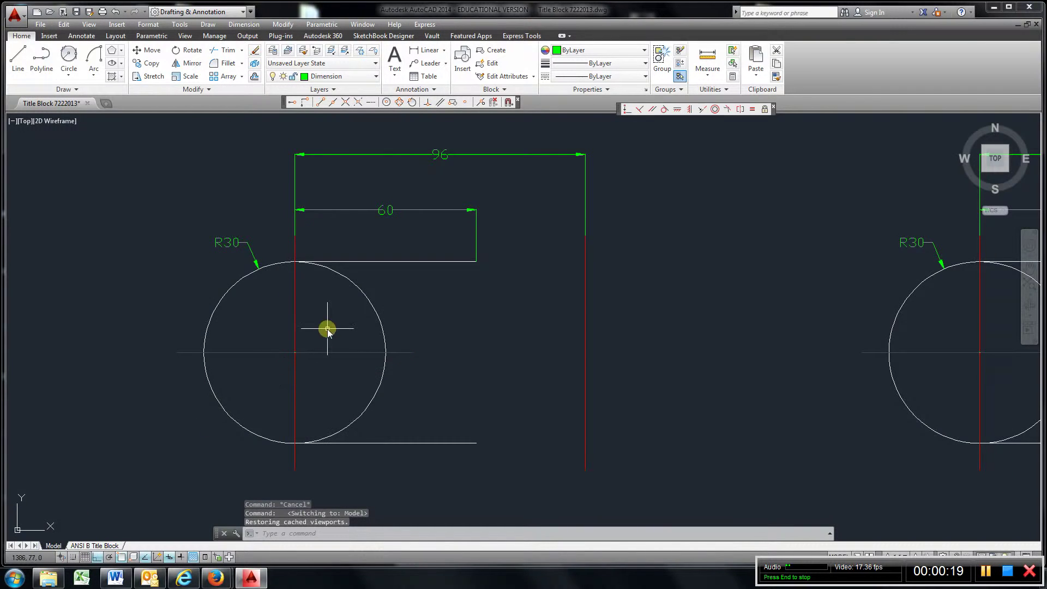
pyautogui.moveTo(328, 329); pyautogui.dragTo(399, 307, button='middle')
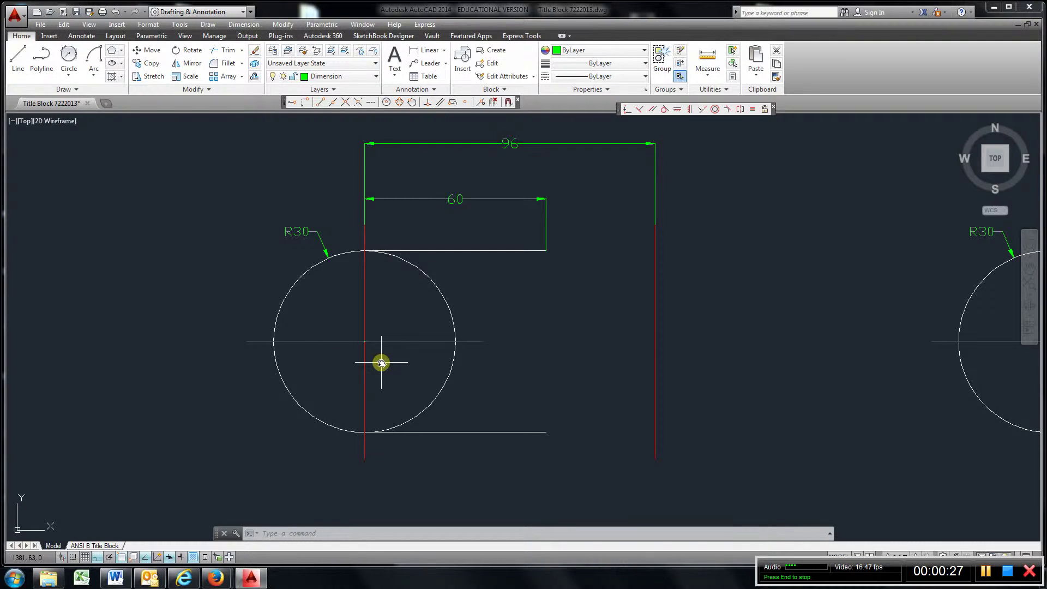
pyautogui.click(69, 73)
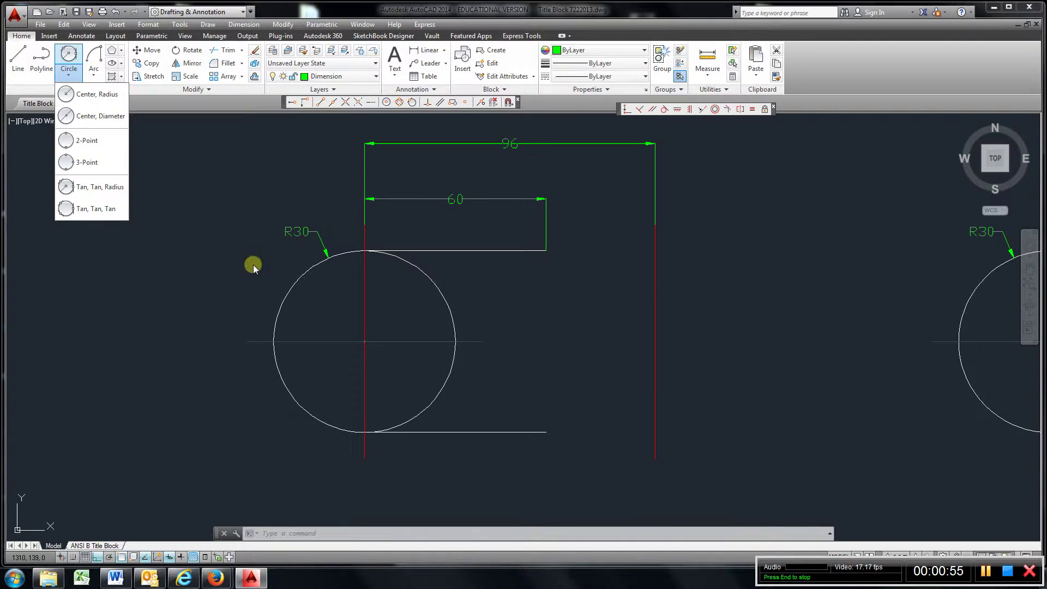
pyautogui.click(228, 270)
pyautogui.moveTo(852, 304)
pyautogui.mouseDown(button='middle')
pyautogui.moveTo(514, 313)
pyautogui.moveTo(297, 304)
pyautogui.moveTo(426, 297)
pyautogui.mouseUp(button='middle')
pyautogui.scroll(-2, 298, 304)
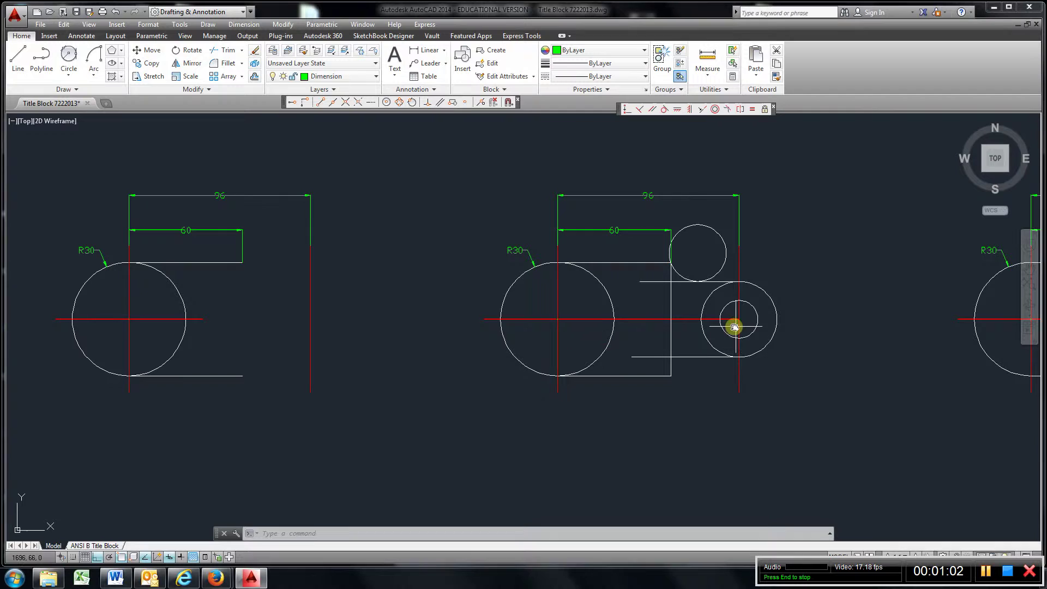
pyautogui.click(752, 305)
pyautogui.press('Escape')
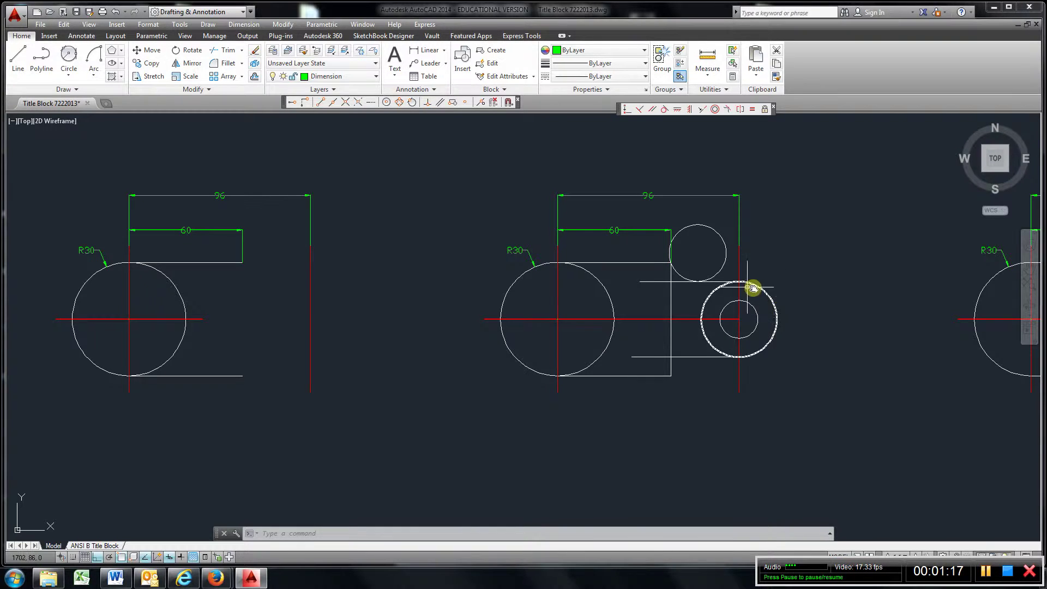
pyautogui.click(69, 75)
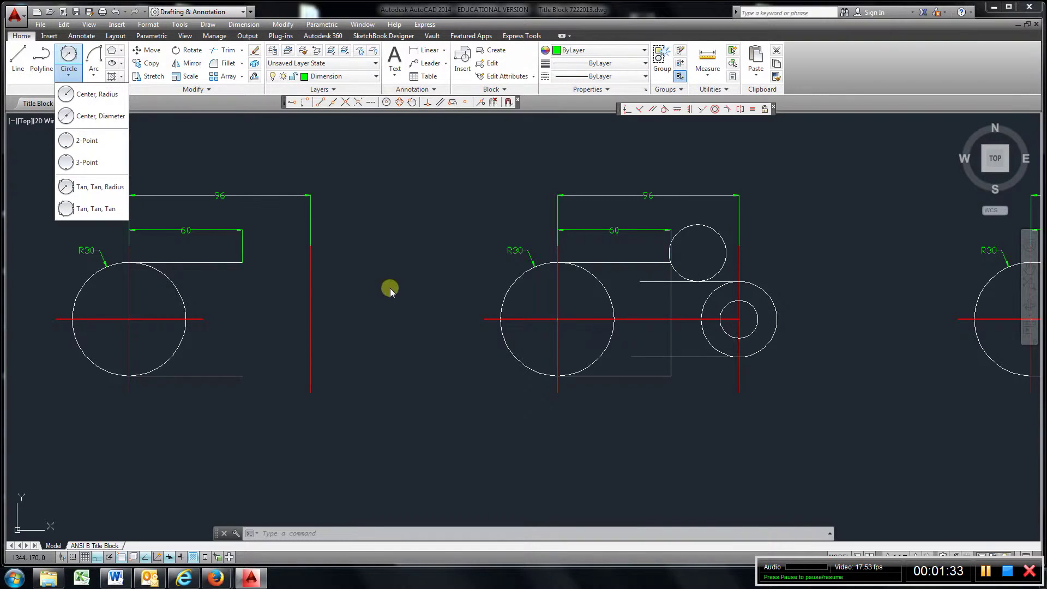
pyautogui.scroll(4, 676, 270)
pyautogui.scroll(2, 653, 241)
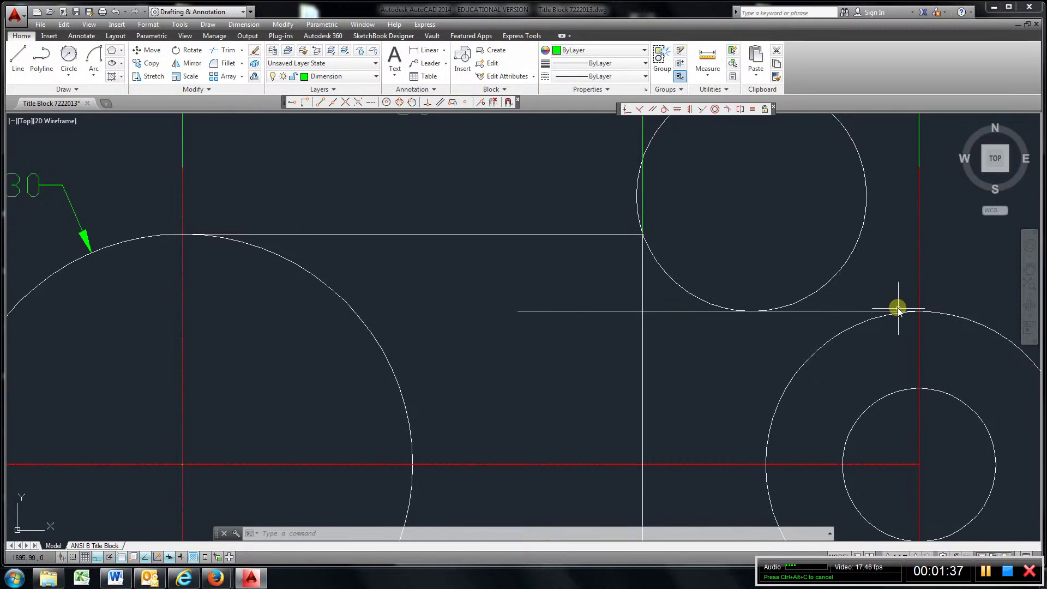
pyautogui.scroll(-3, 544, 318)
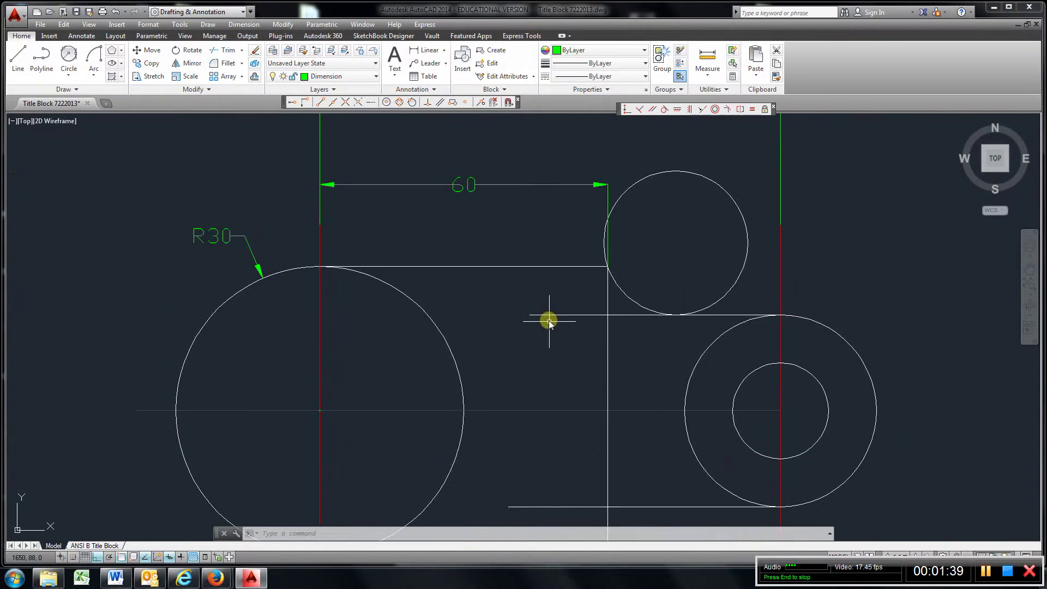
pyautogui.scroll(-1, 548, 320)
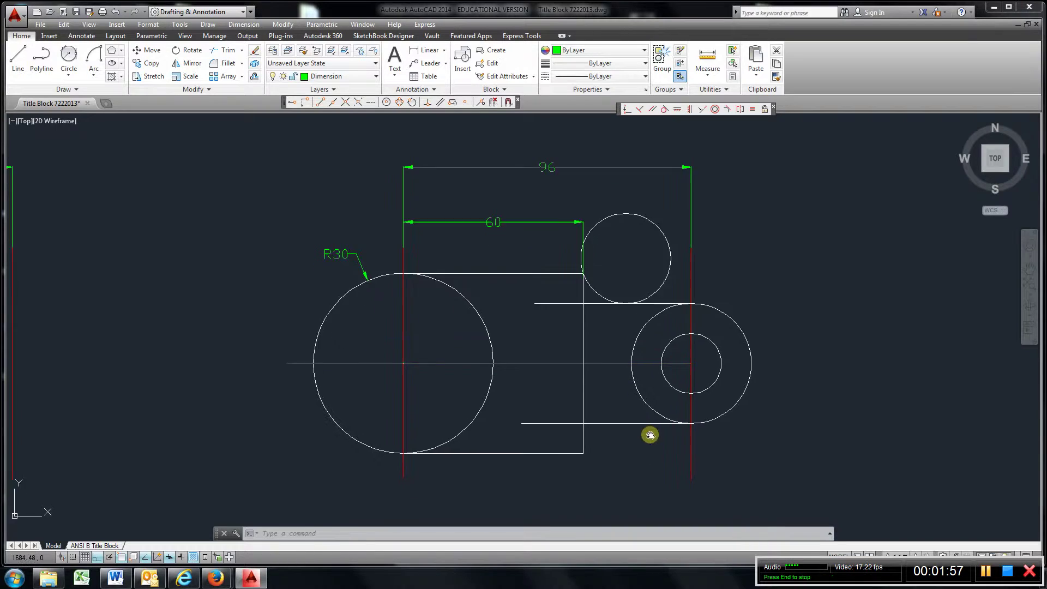
pyautogui.moveTo(649, 433); pyautogui.dragTo(547, 303, button='middle')
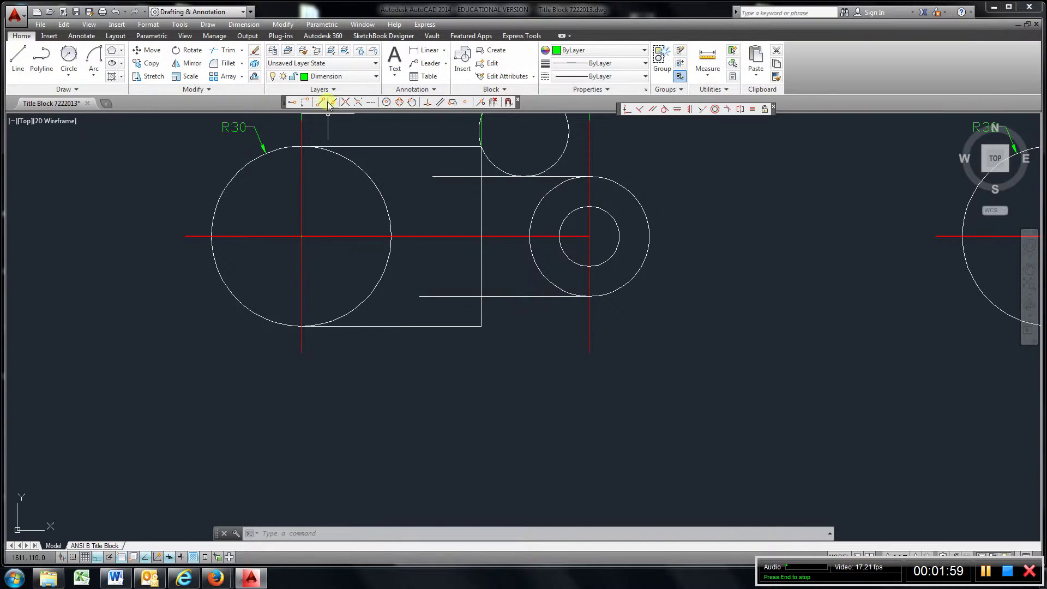
# On the Object layer, draw an R15 Tan-Tan-Radius circle touching the horizontal and vertical lines
pyautogui.click(374, 82)
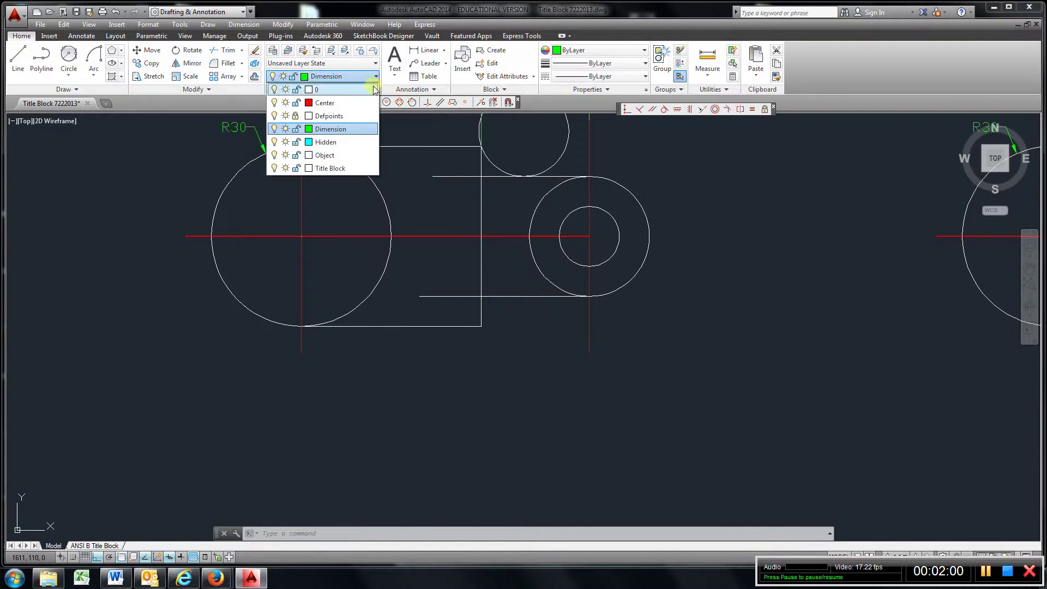
pyautogui.click(350, 150)
pyautogui.click(70, 76)
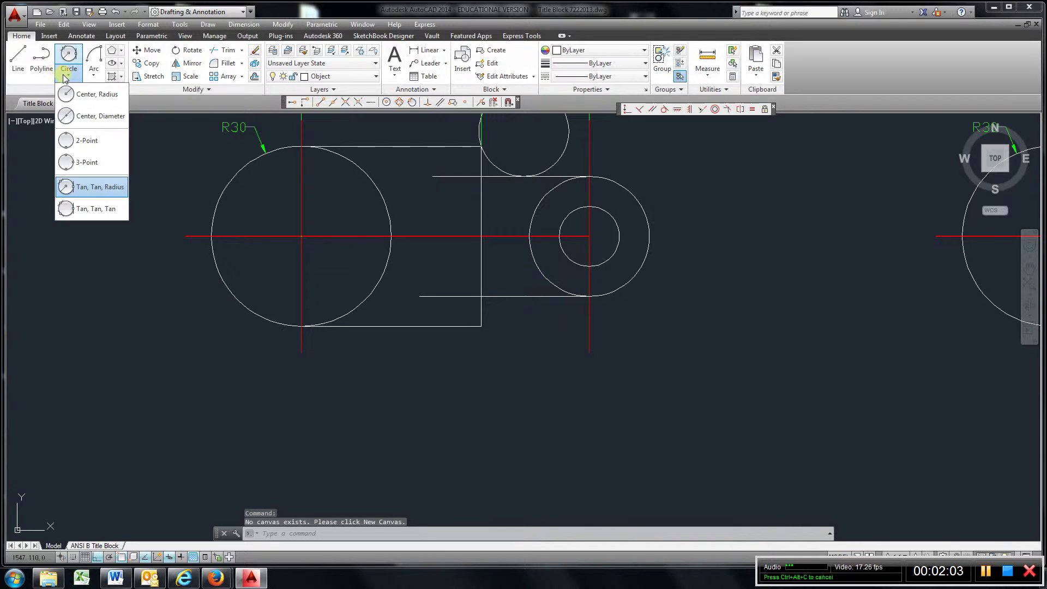
pyautogui.click(97, 190)
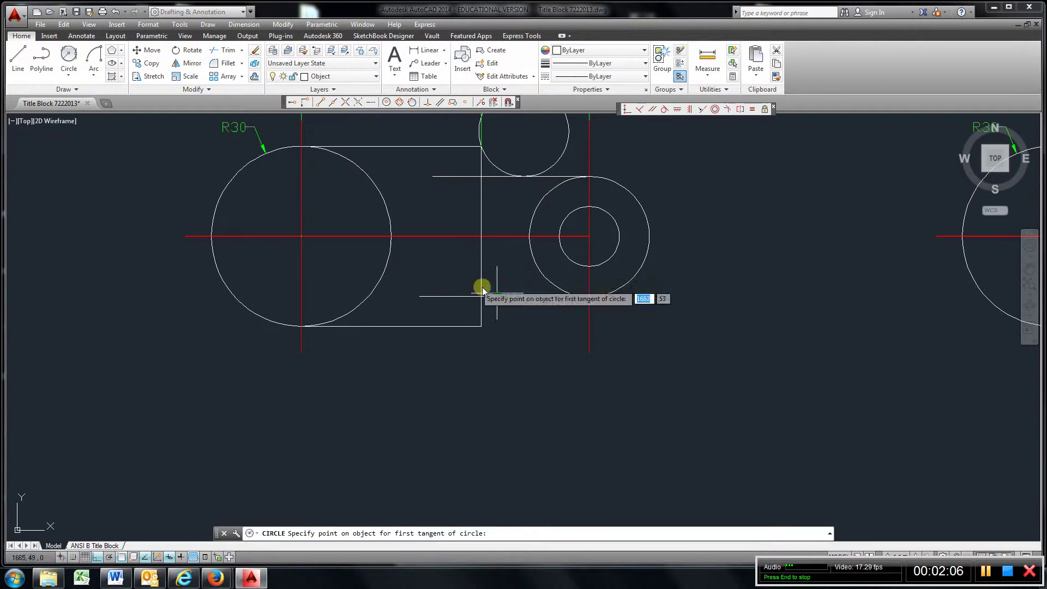
pyautogui.click(528, 300)
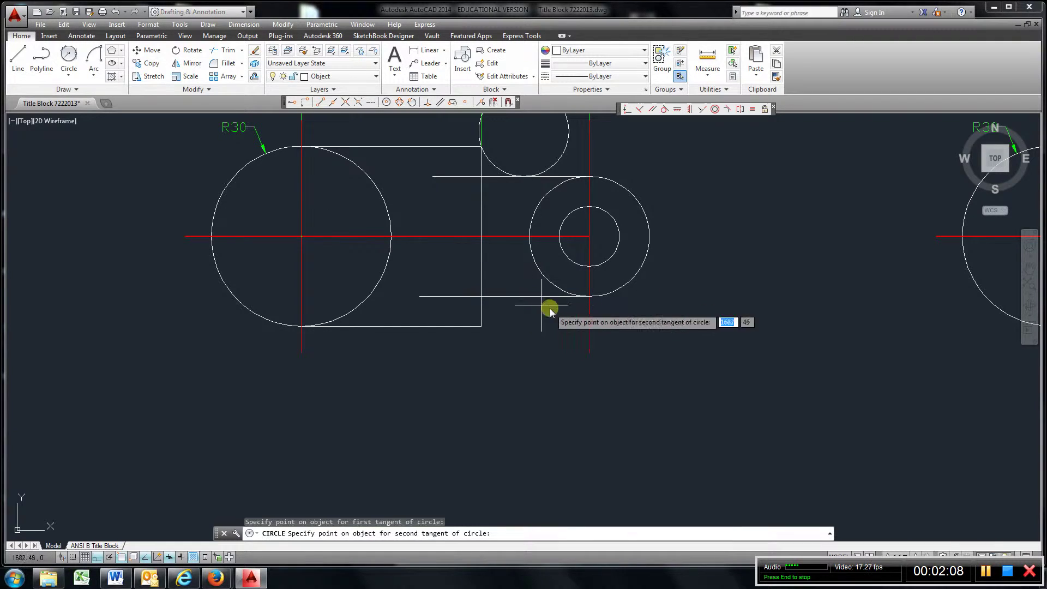
pyautogui.click(481, 317)
pyautogui.write('15')
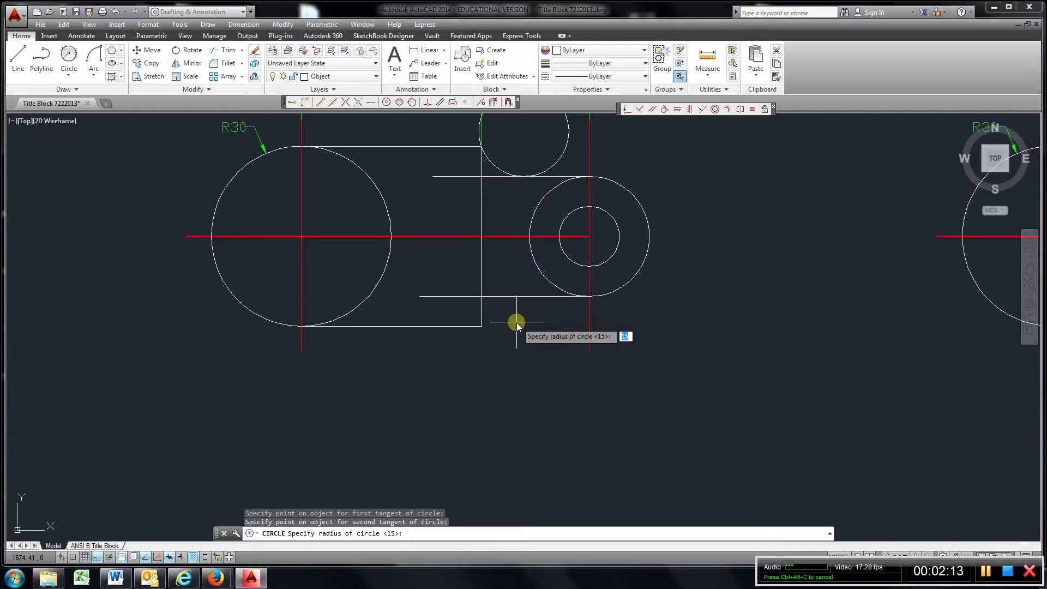
pyautogui.press('Return')
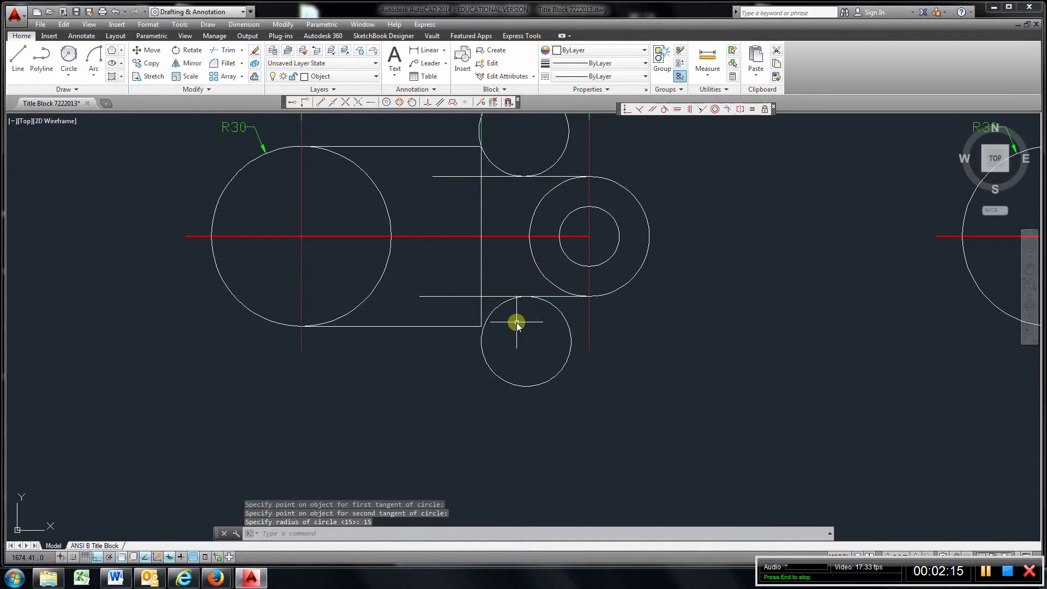
pyautogui.scroll(3, 516, 308)
pyautogui.scroll(3, 526, 300)
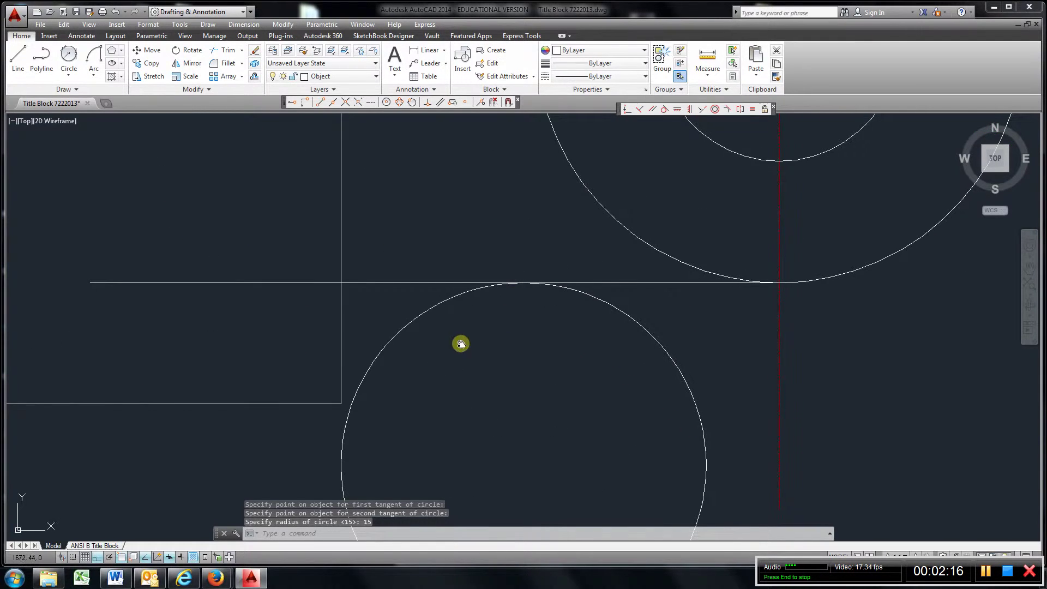
pyautogui.moveTo(461, 343); pyautogui.dragTo(509, 309, button='middle')
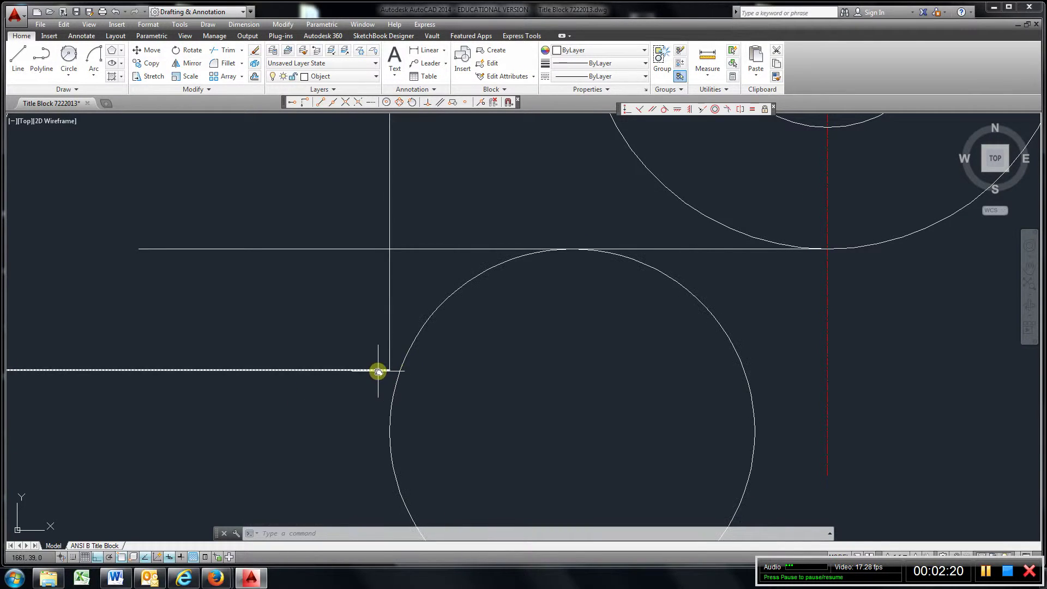
pyautogui.scroll(2, 378, 371)
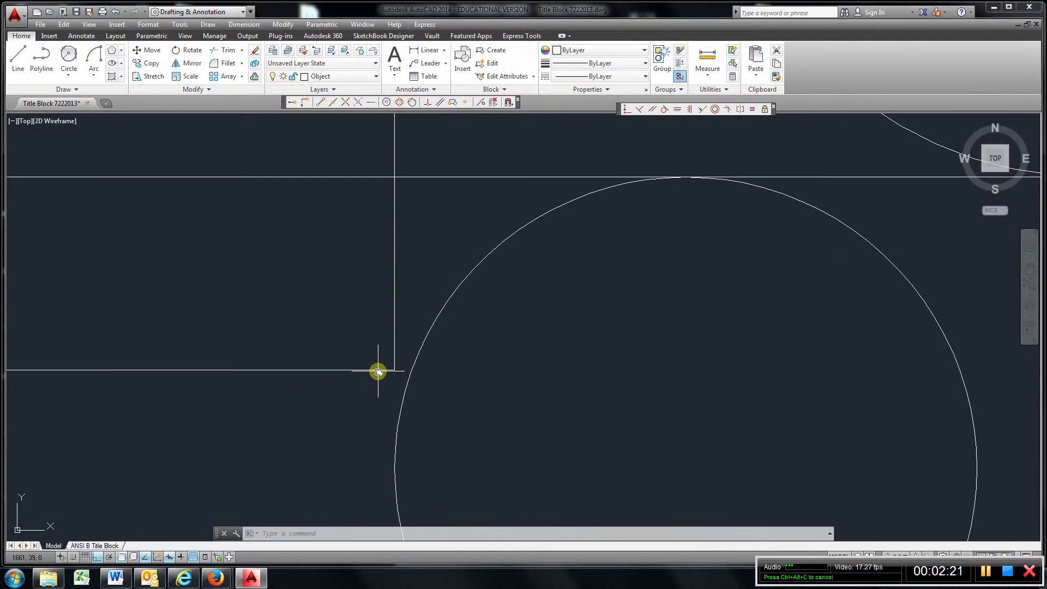
# Move the R15 tangent circle to touch the horizontal line beside the rectangle corner
pyautogui.click(148, 53)
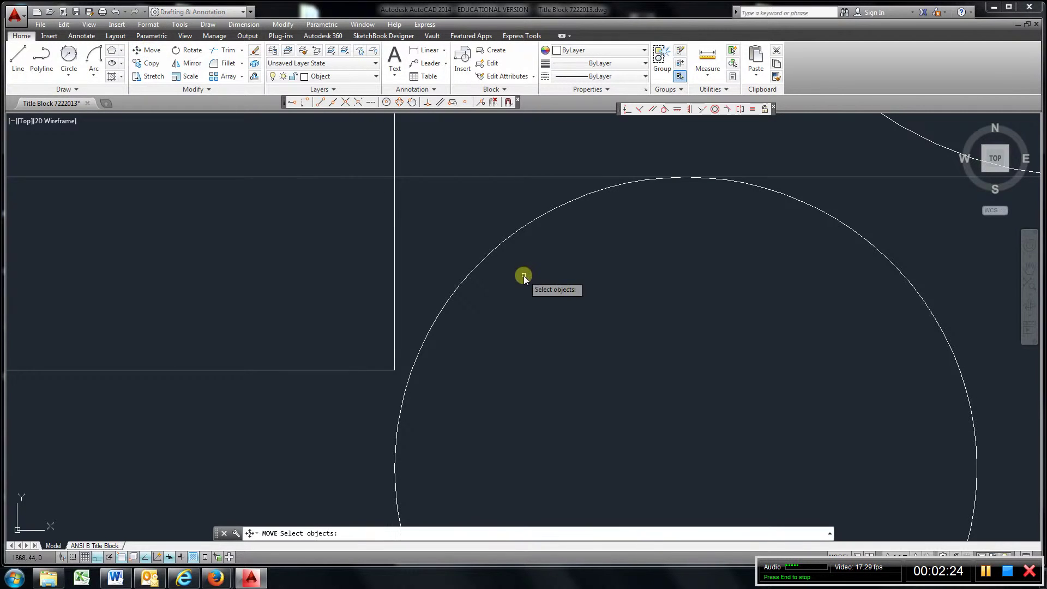
pyautogui.click(506, 244)
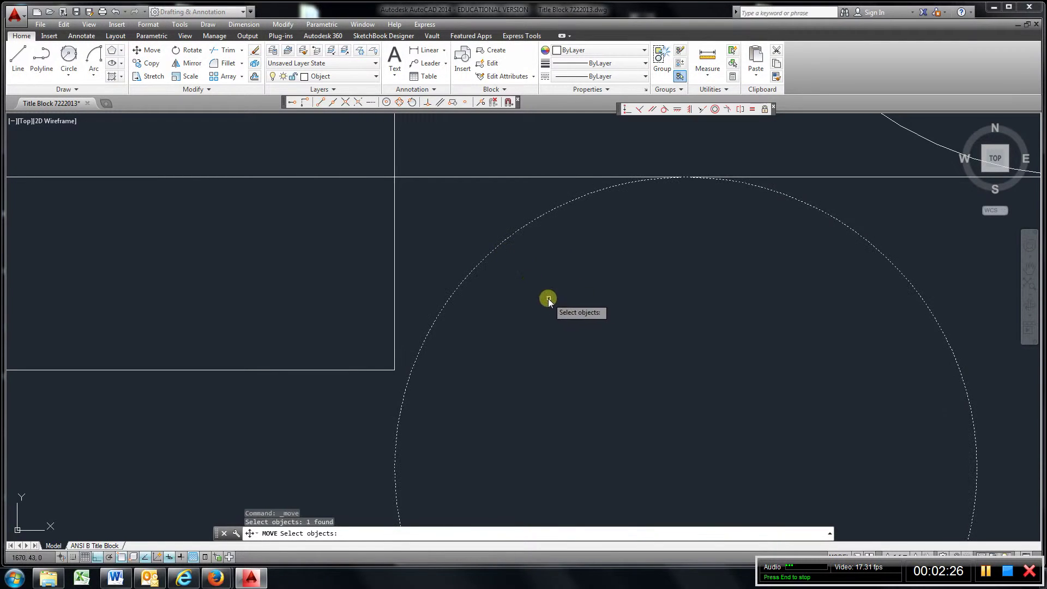
pyautogui.press('Return')
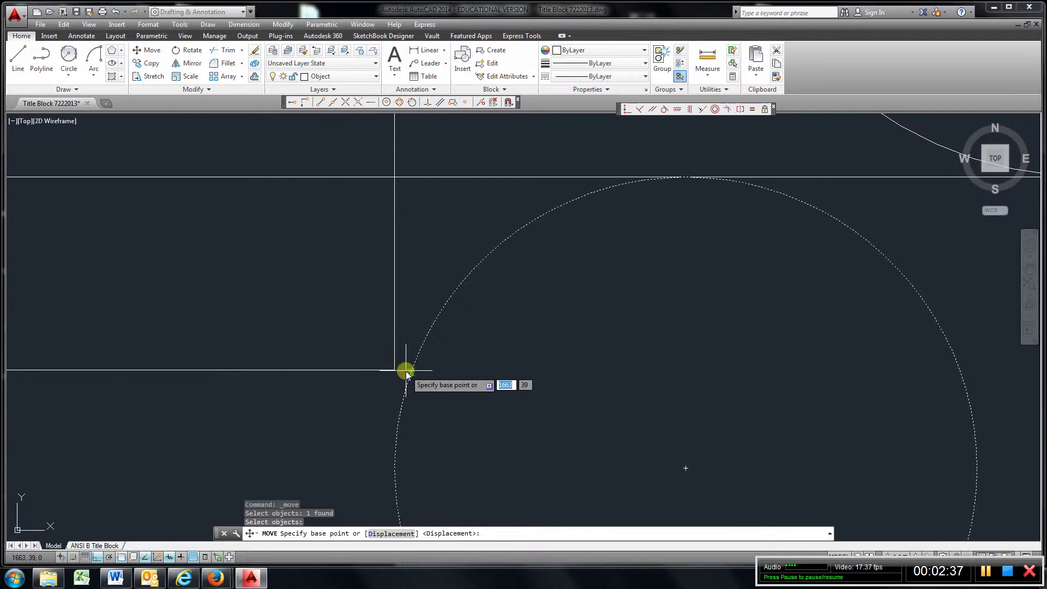
pyautogui.click(409, 372)
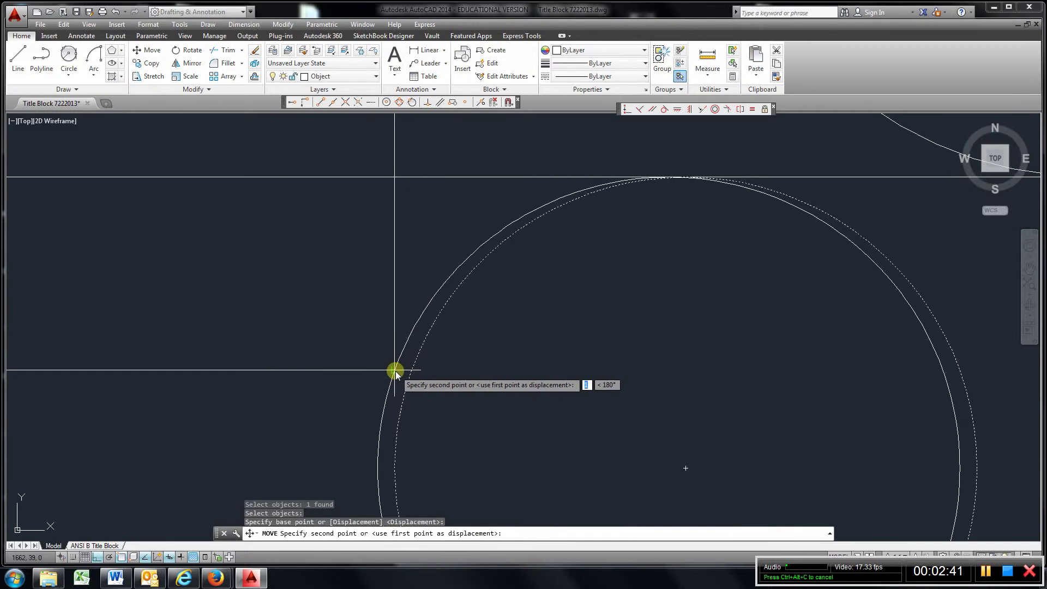
pyautogui.click(408, 373)
pyautogui.scroll(2, 587, 429)
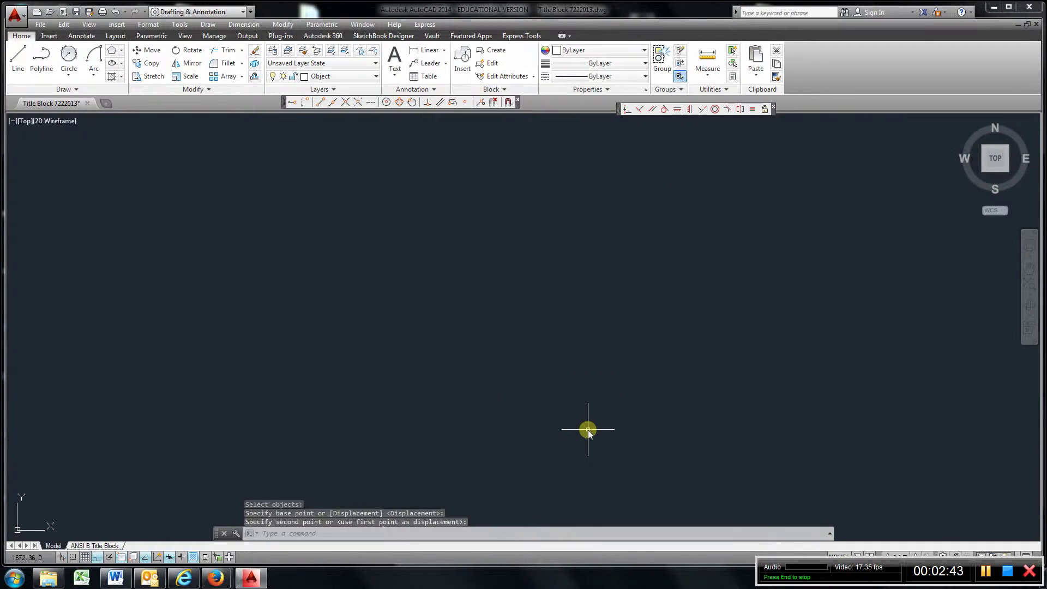
pyautogui.scroll(-2, 588, 429)
pyautogui.scroll(-2, 587, 430)
pyautogui.scroll(-1, 496, 379)
pyautogui.moveTo(495, 378); pyautogui.dragTo(444, 357, button='middle')
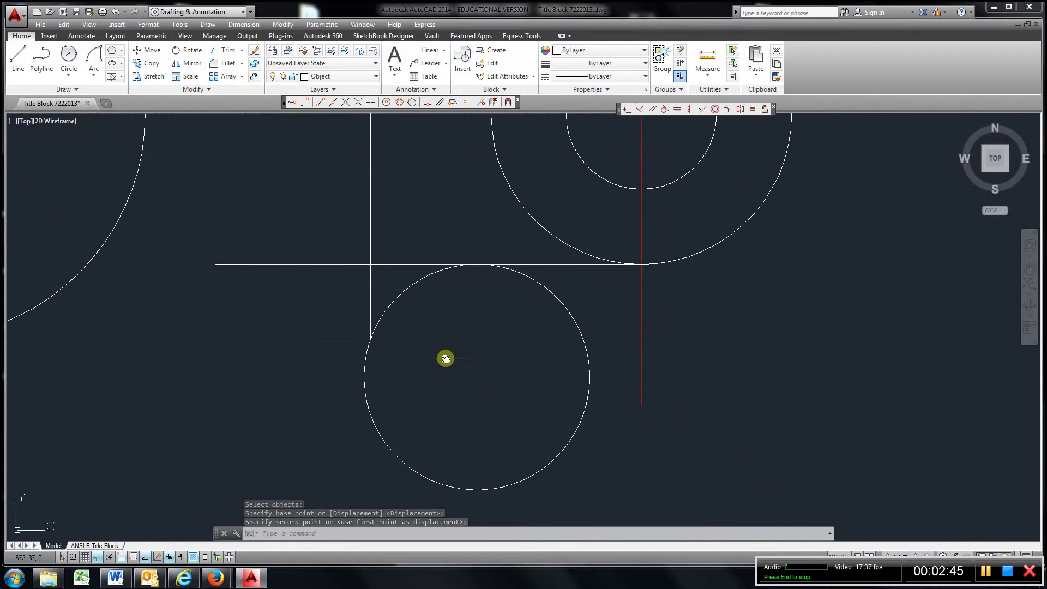
# Try trimming the circle against the horizontal and vertical lines, then undo twice
pyautogui.click(228, 51)
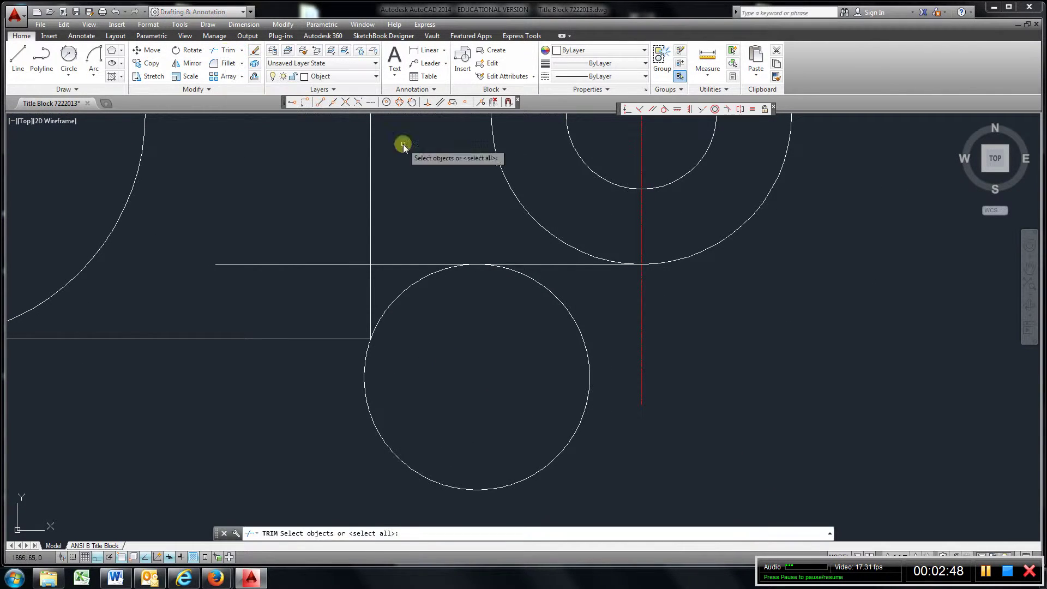
pyautogui.click(555, 264)
pyautogui.click(370, 292)
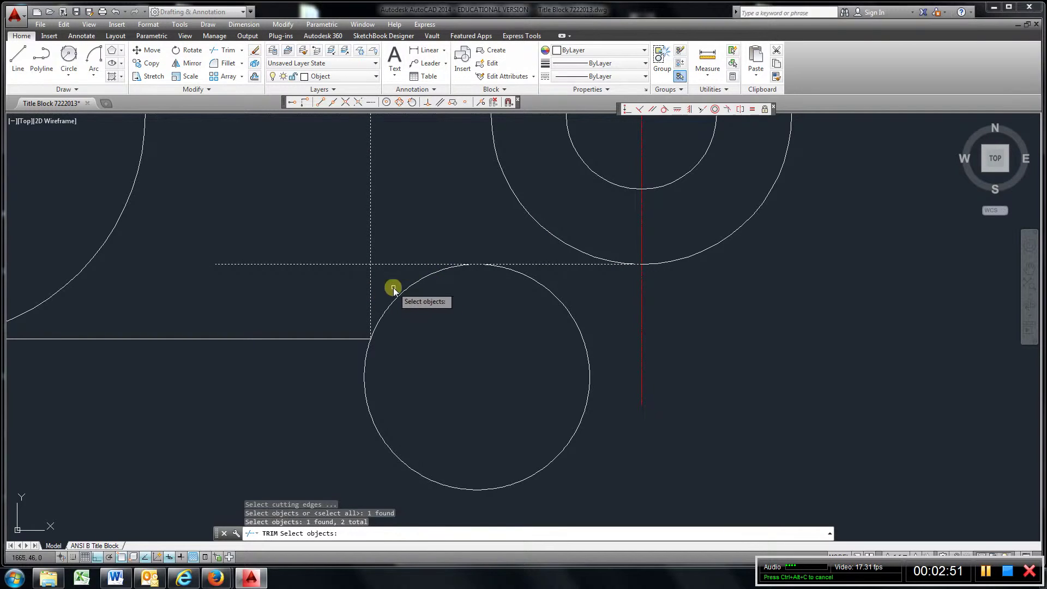
pyautogui.press('Return')
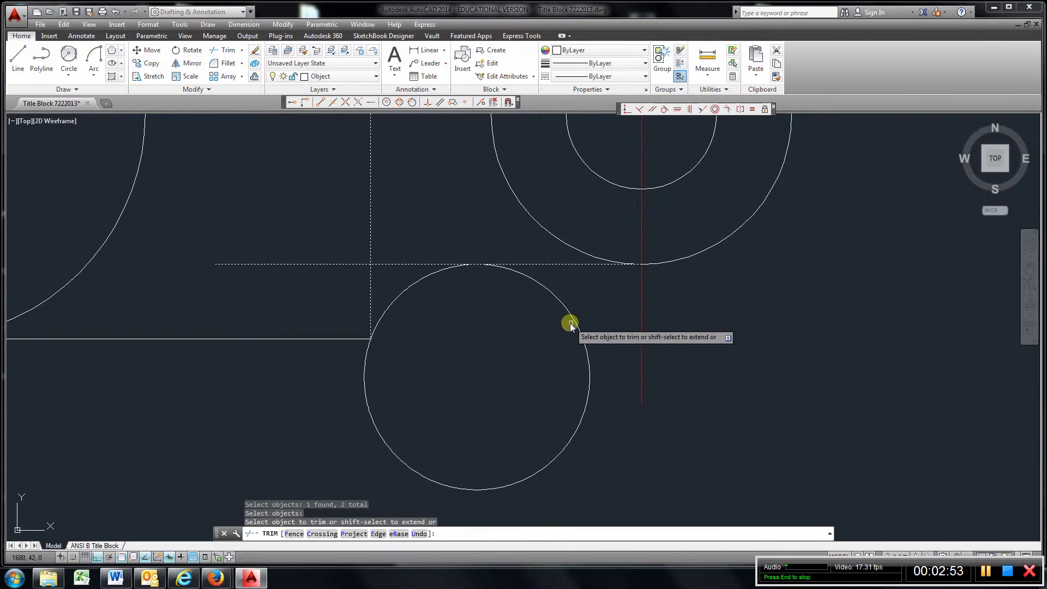
pyautogui.click(573, 318)
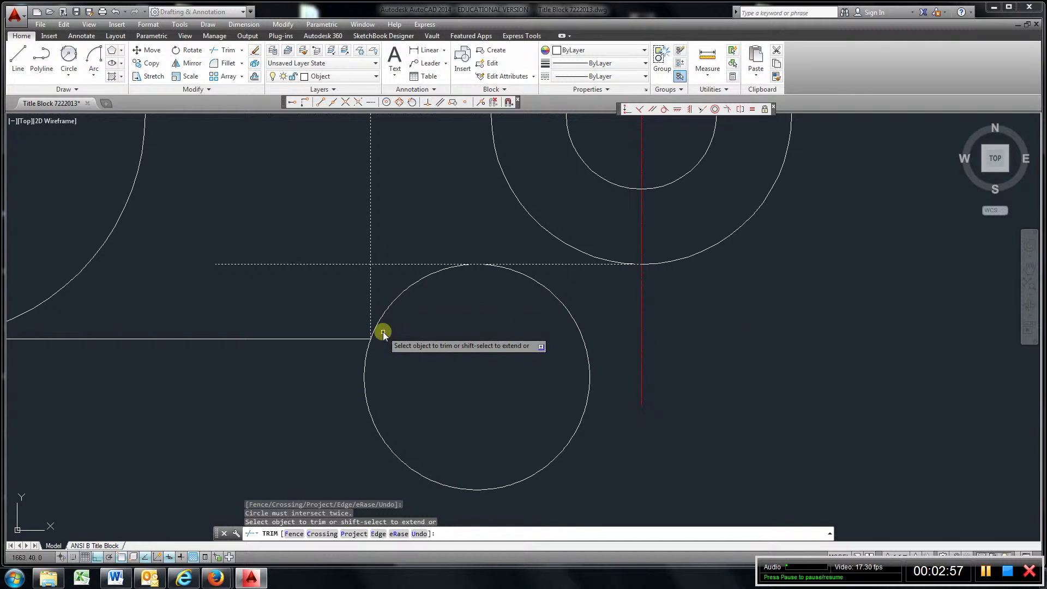
pyautogui.click(117, 11)
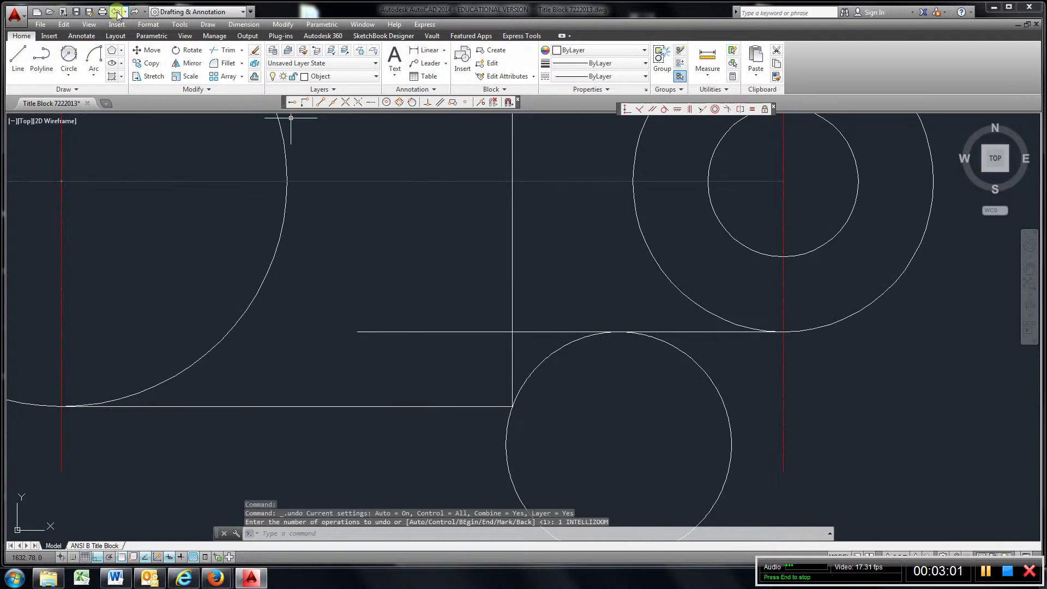
pyautogui.click(116, 12)
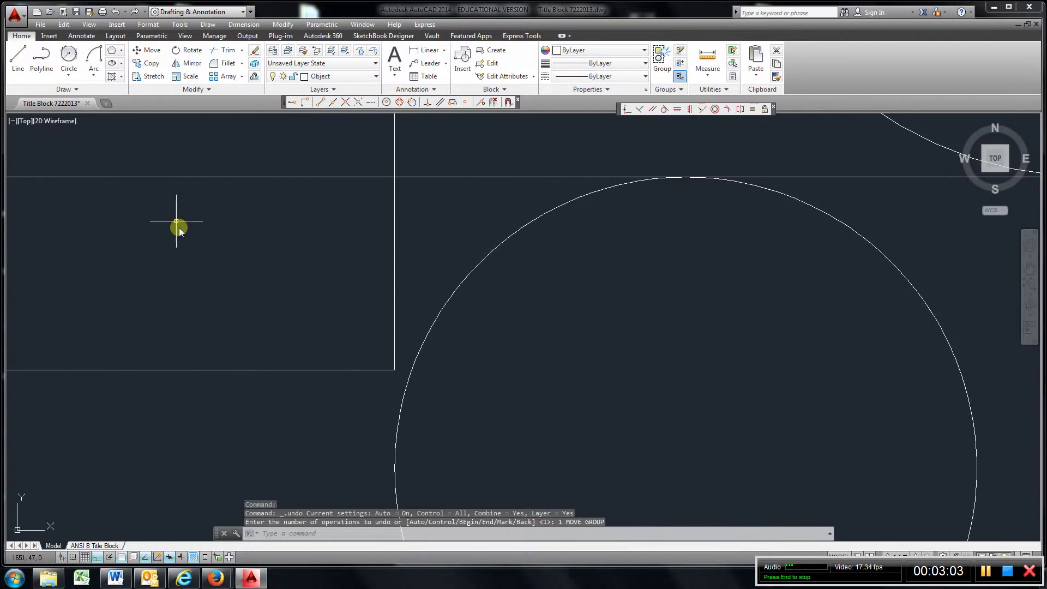
# Extend the lower edge 5 units to the right with a new line
pyautogui.click(16, 59)
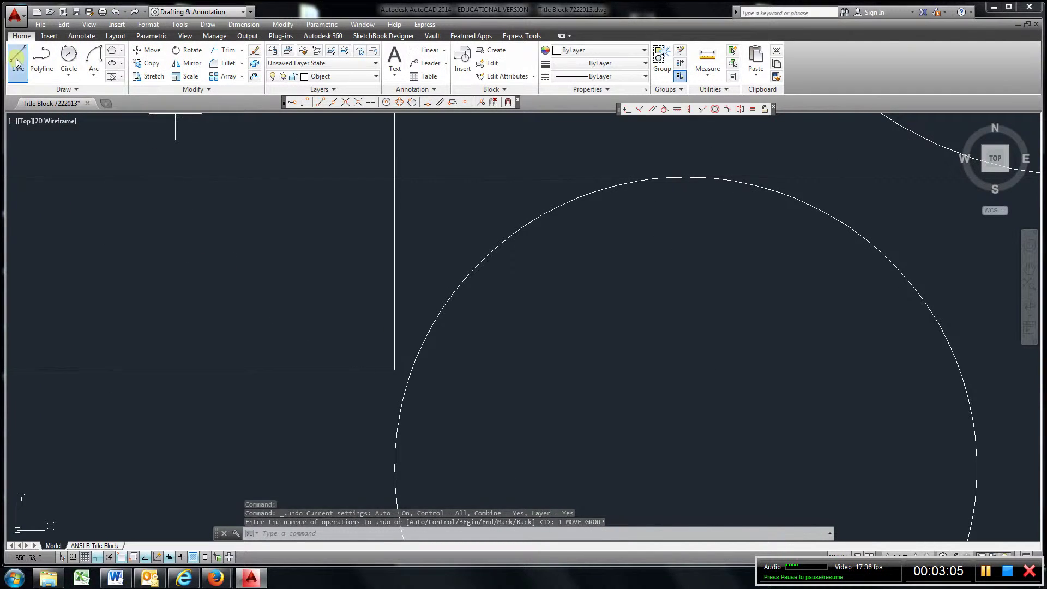
pyautogui.click(394, 373)
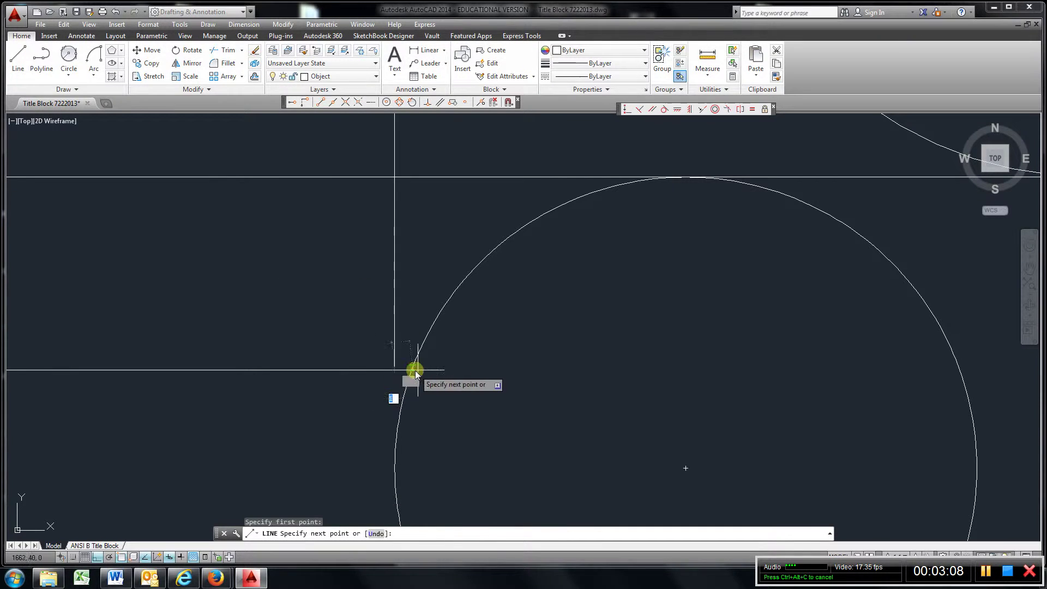
pyautogui.click(503, 371)
pyautogui.press('Escape')
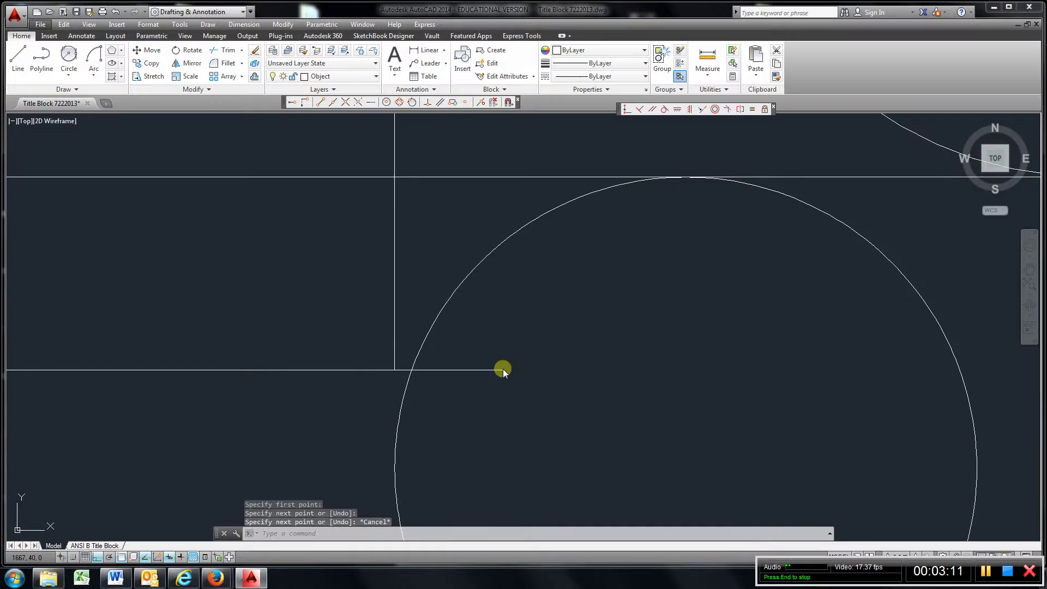
# Move the R15 circle onto the corner point where the edges meet
pyautogui.click(150, 52)
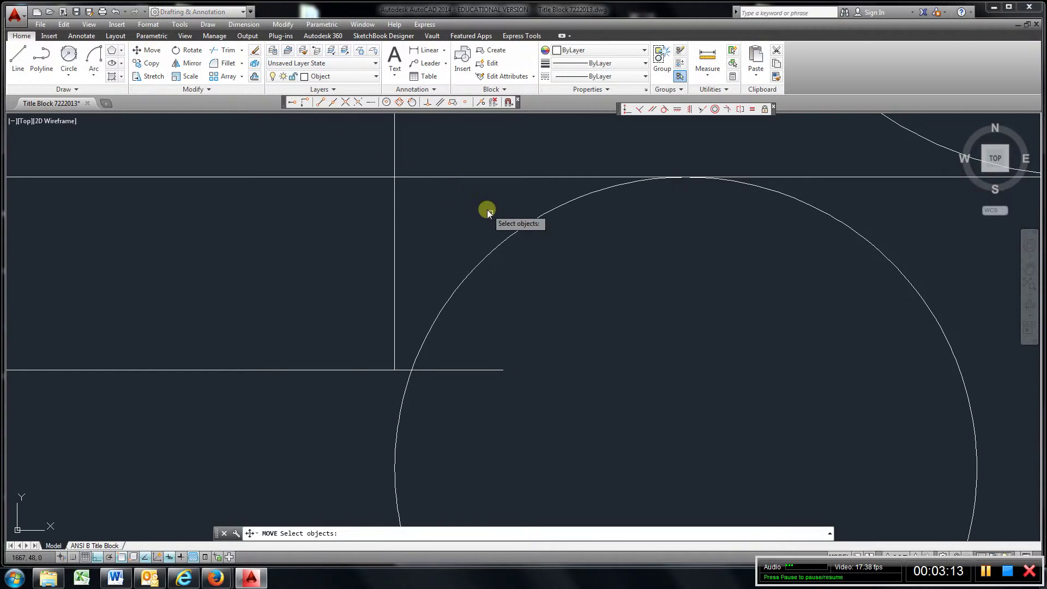
pyautogui.click(515, 235)
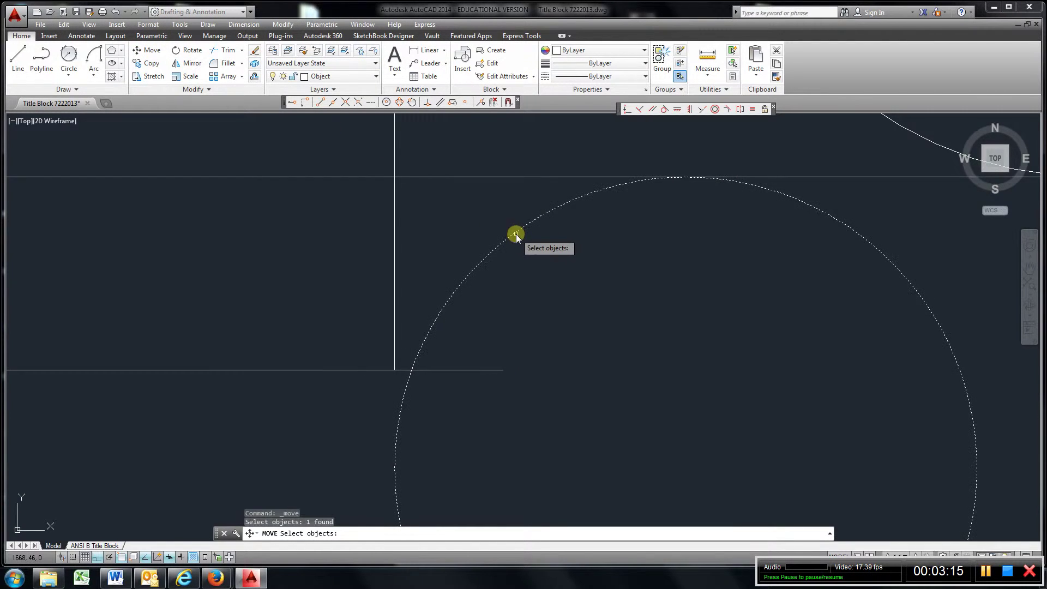
pyautogui.press('Return')
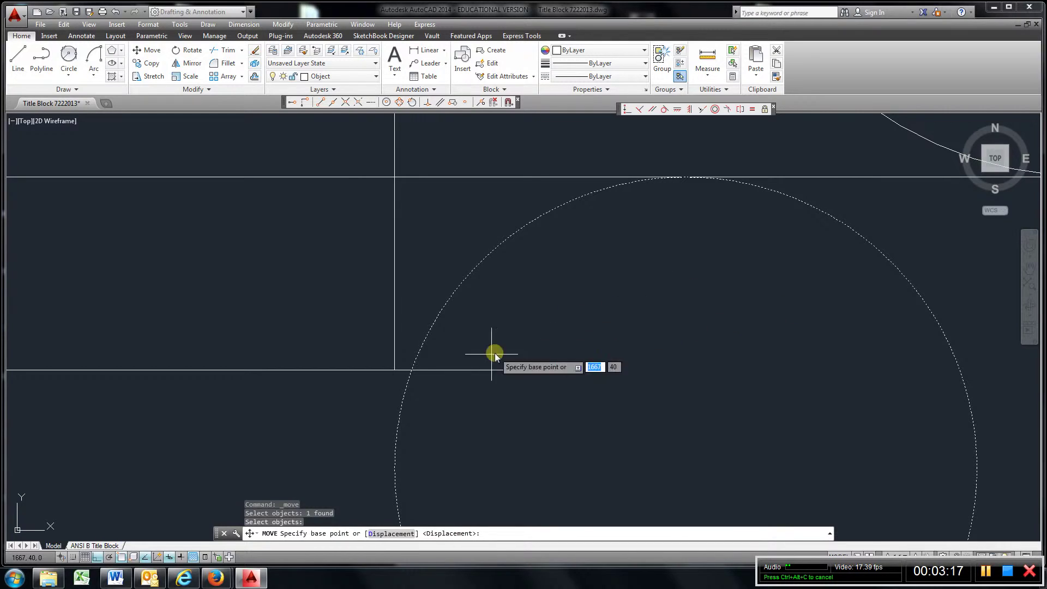
pyautogui.click(411, 370)
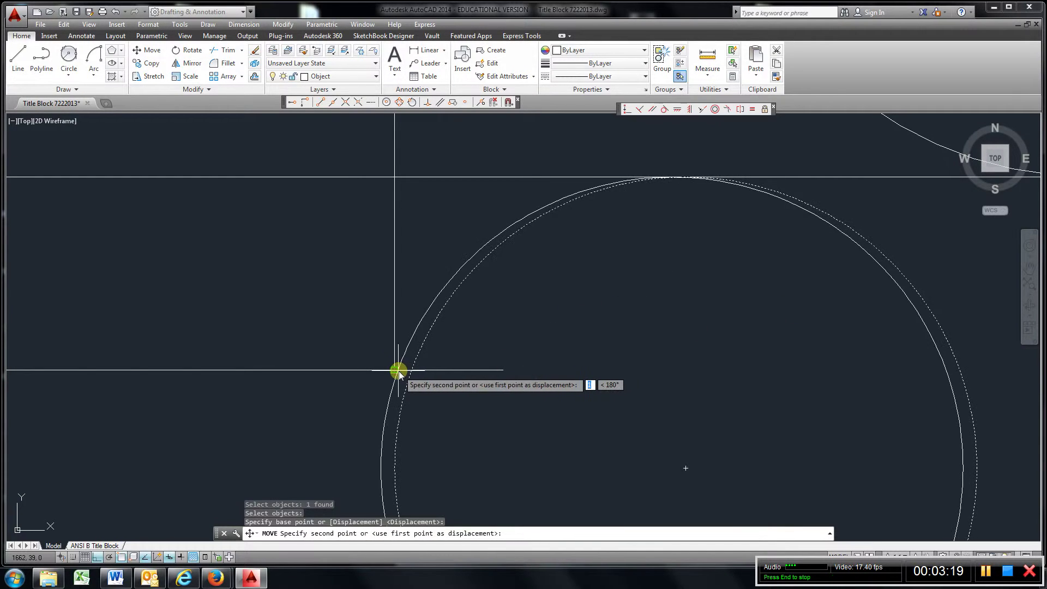
pyautogui.click(399, 372)
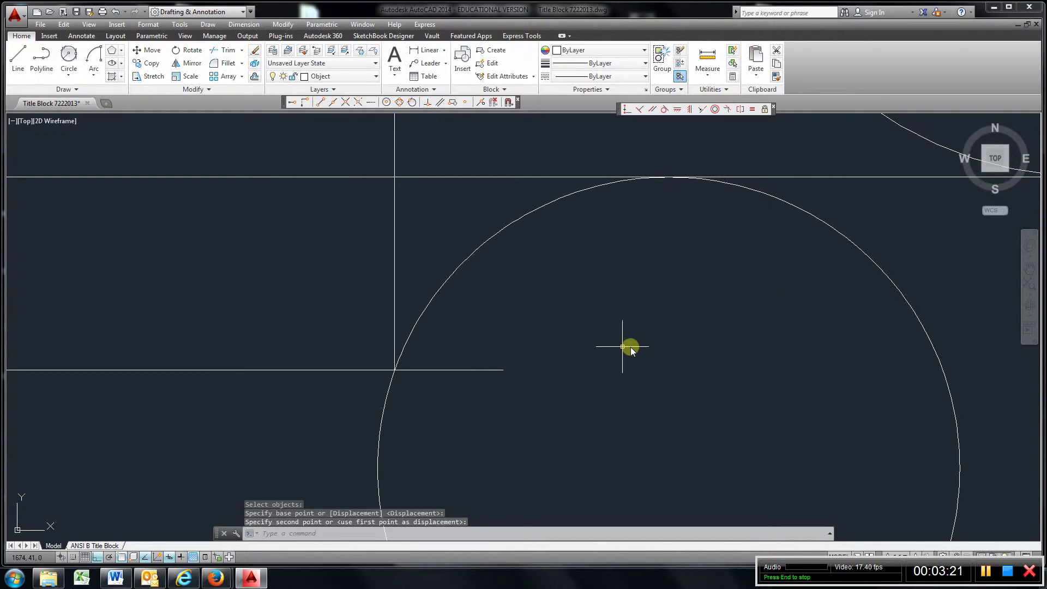
pyautogui.scroll(1, 618, 347)
pyautogui.scroll(-3, 618, 347)
pyautogui.moveTo(589, 322); pyautogui.dragTo(440, 258, button='middle')
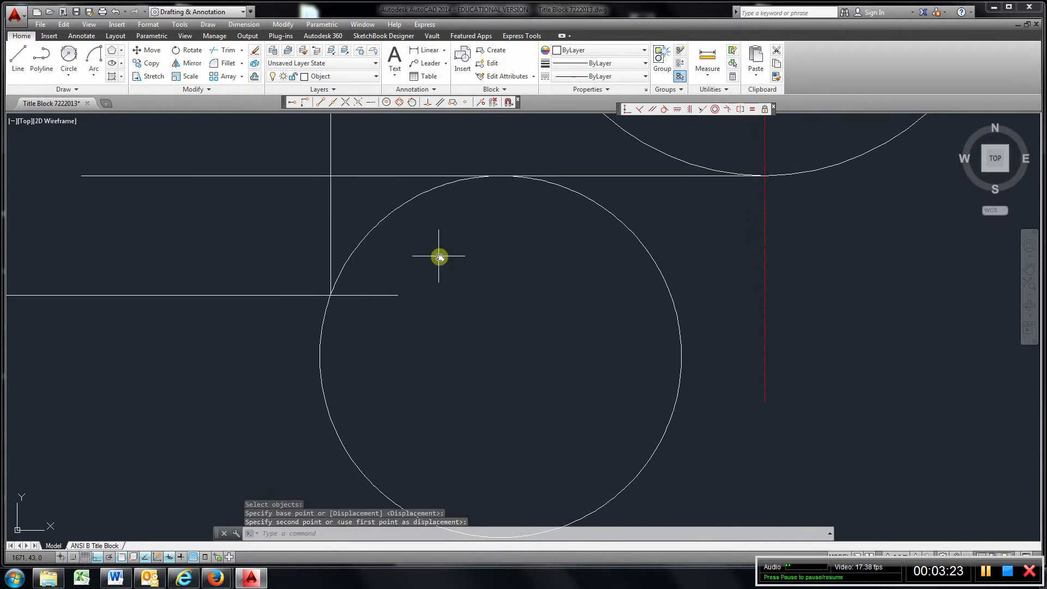
# Trim the circle against the top horizontal and vertical lines, keeping the corner arc
pyautogui.click(221, 50)
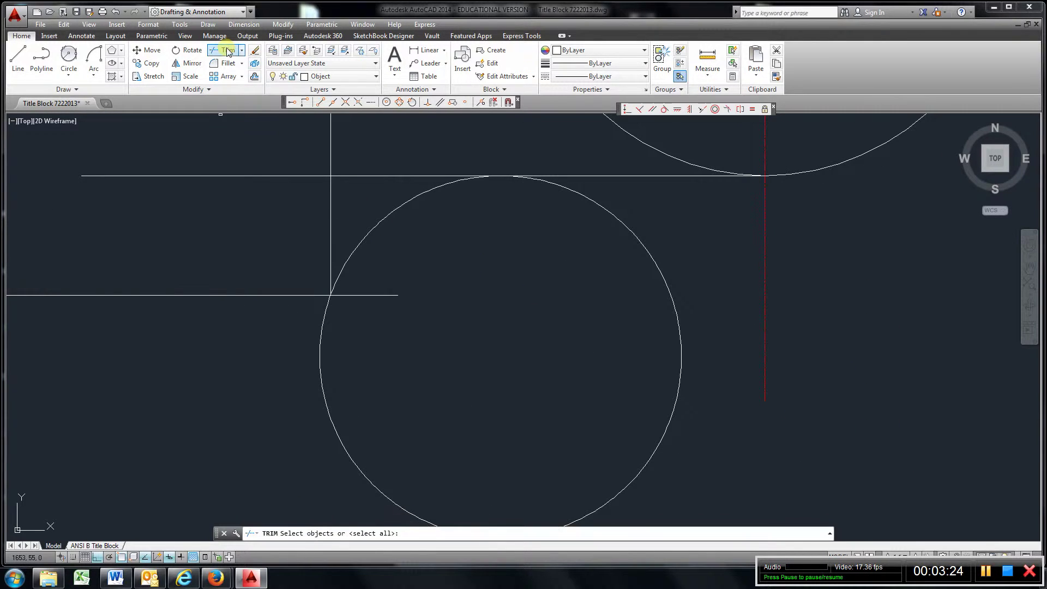
pyautogui.click(610, 176)
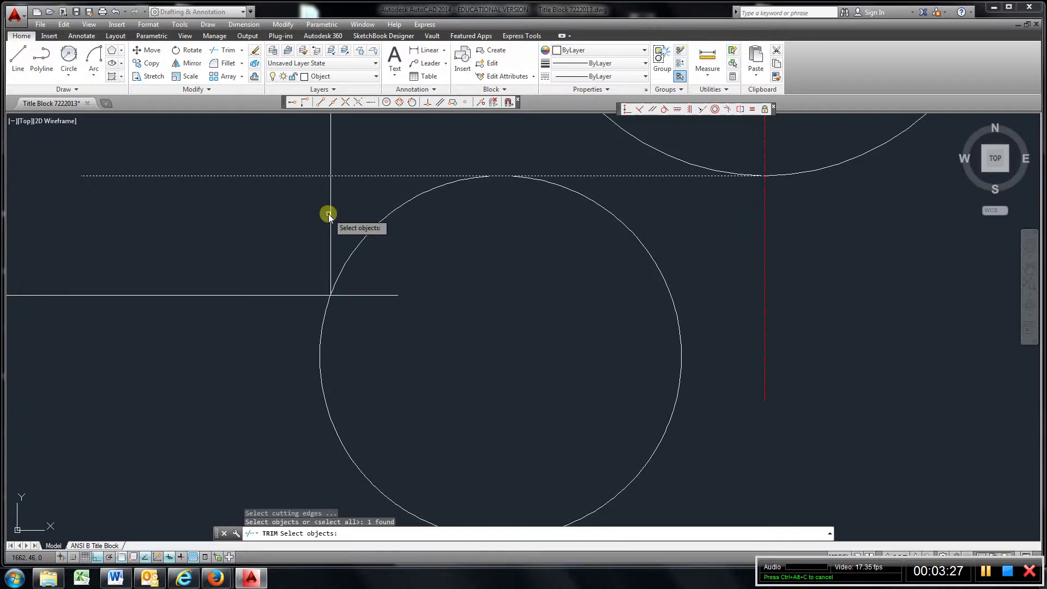
pyautogui.click(331, 216)
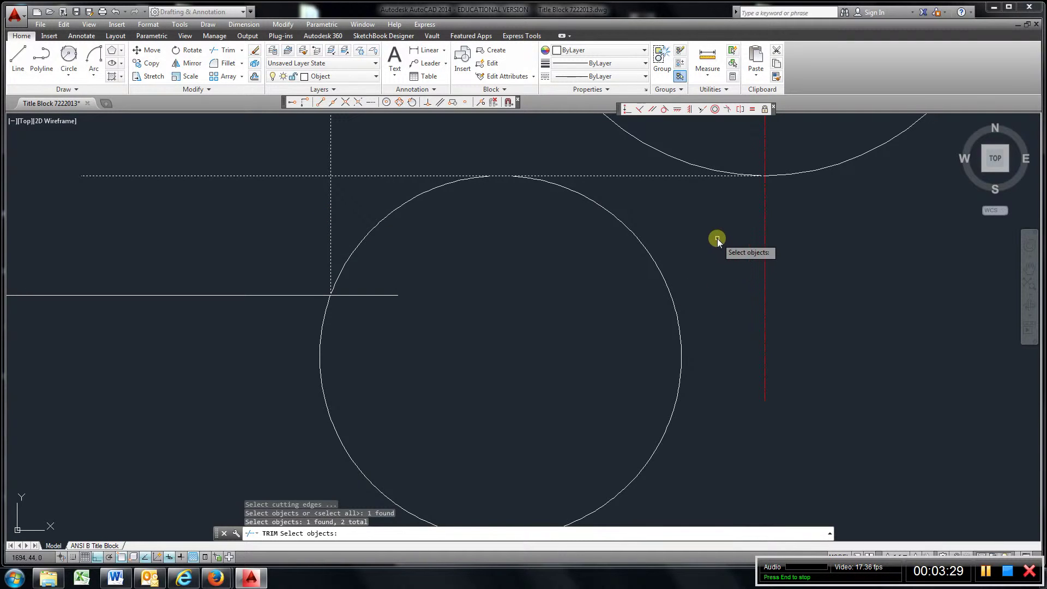
pyautogui.press('Return')
pyautogui.click(664, 278)
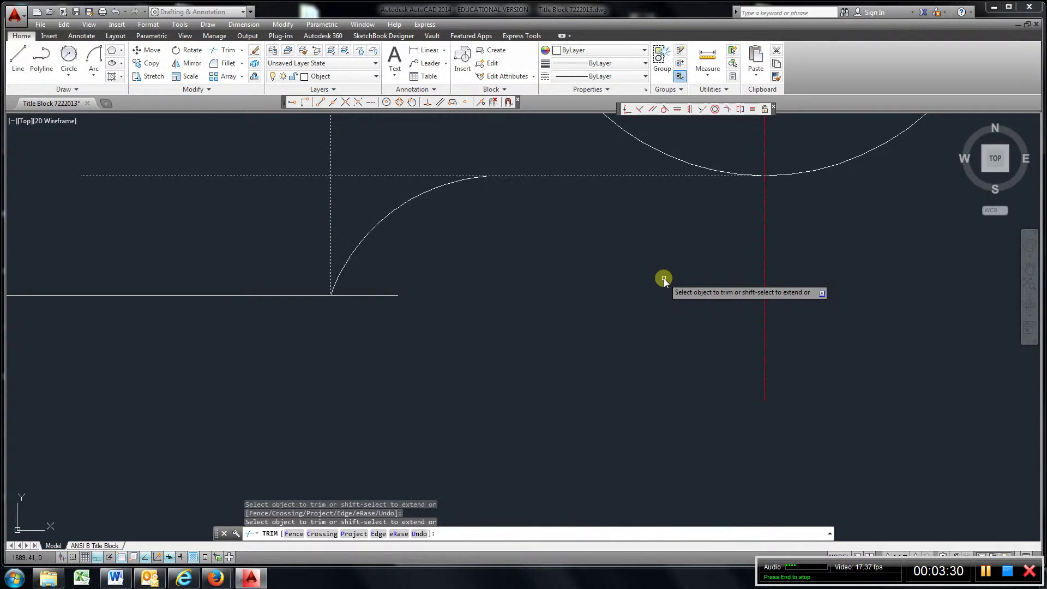
# Erase the short leftover stub past the corner
pyautogui.click(254, 49)
pyautogui.click(358, 296)
pyautogui.press('Return')
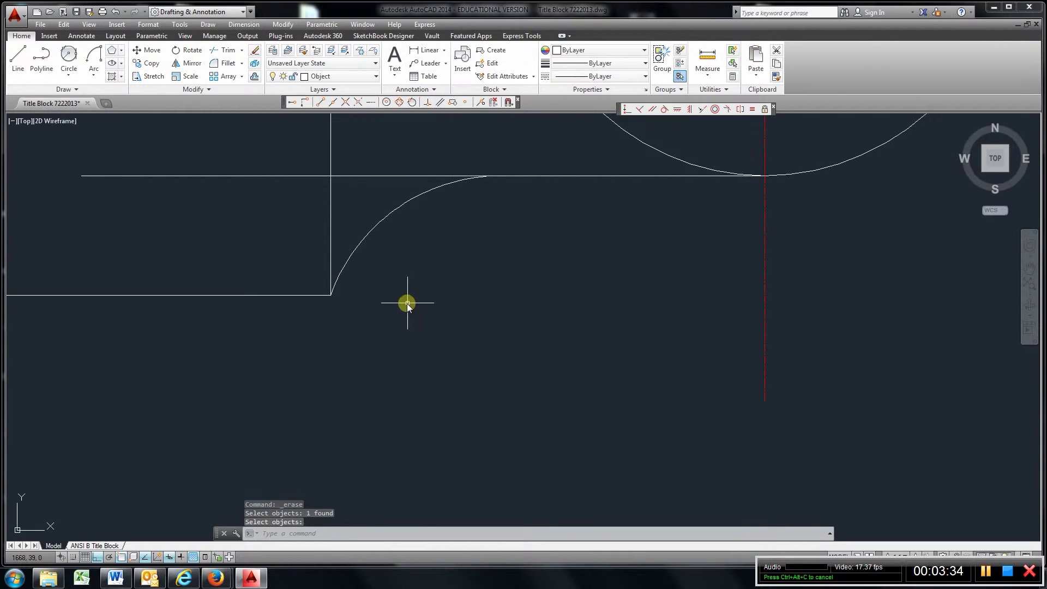
pyautogui.scroll(-3, 408, 304)
pyautogui.scroll(-3, 395, 298)
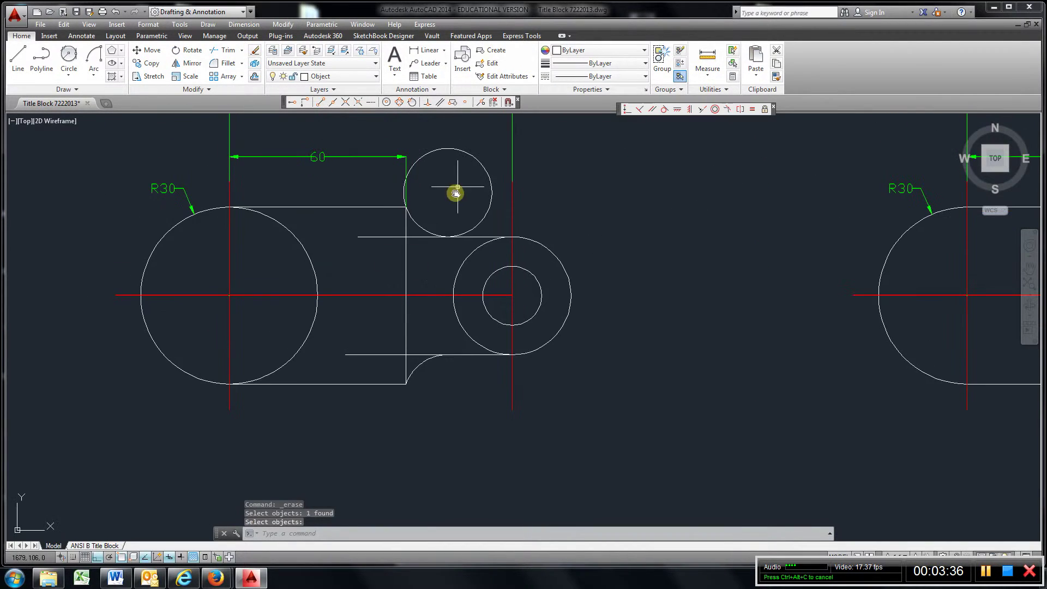
pyautogui.moveTo(662, 283); pyautogui.dragTo(456, 288, button='middle')
pyautogui.scroll(-2, 561, 309)
pyautogui.moveTo(562, 309); pyautogui.dragTo(533, 317, button='middle')
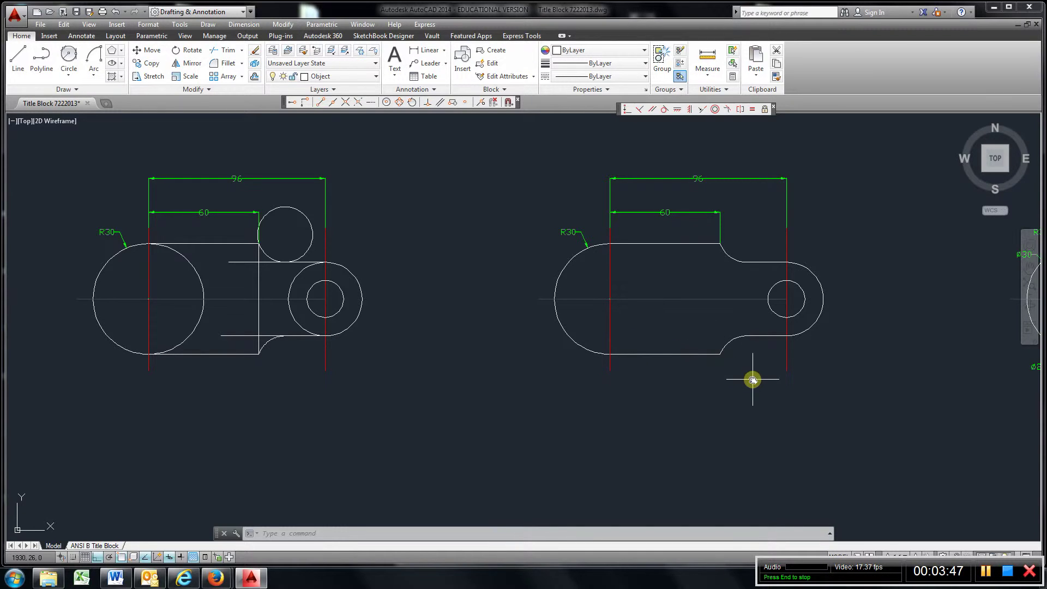
pyautogui.moveTo(727, 303); pyautogui.dragTo(496, 308, button='middle')
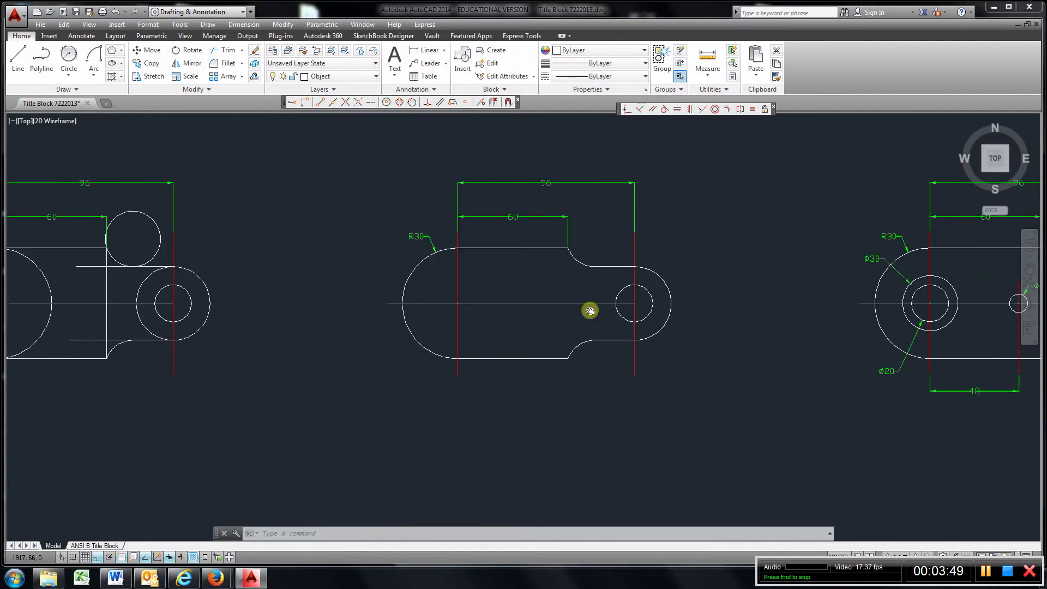
pyautogui.moveTo(681, 338); pyautogui.dragTo(552, 341, button='middle')
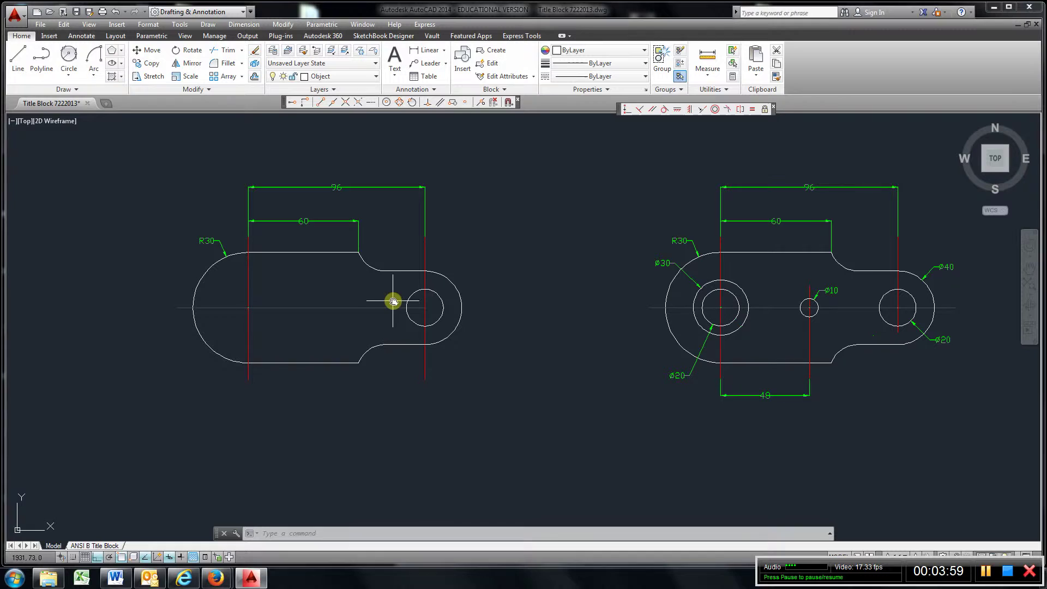
pyautogui.moveTo(757, 443); pyautogui.dragTo(551, 447, button='middle')
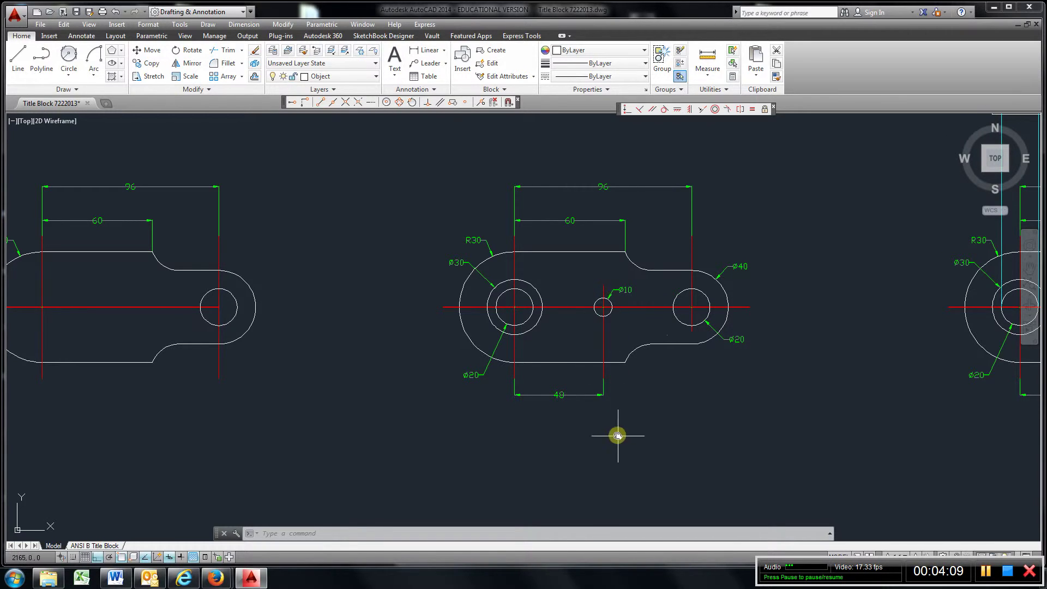
pyautogui.scroll(-2, 618, 438)
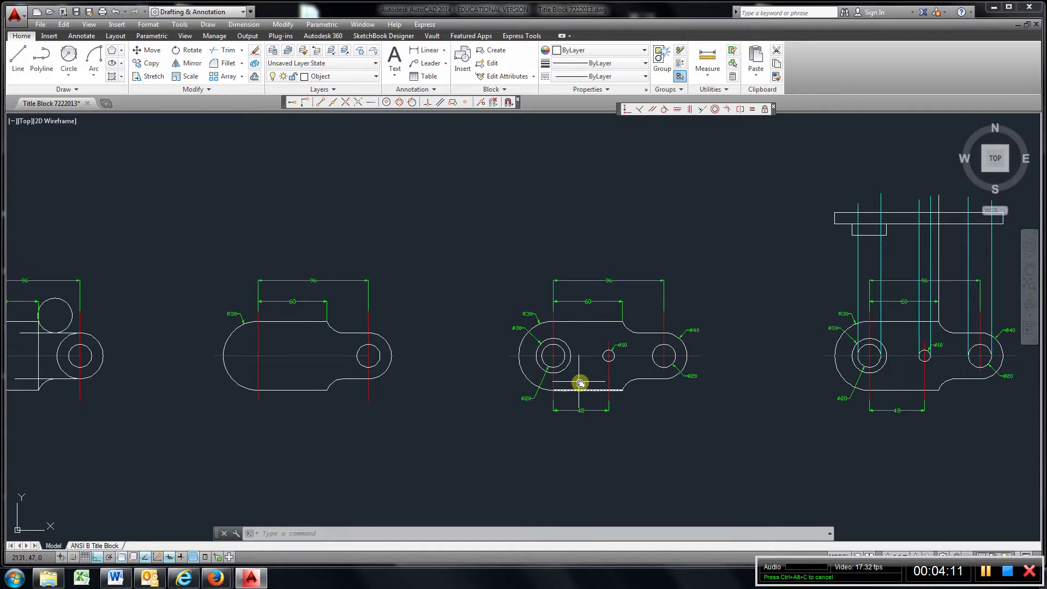
pyautogui.scroll(3, 538, 365)
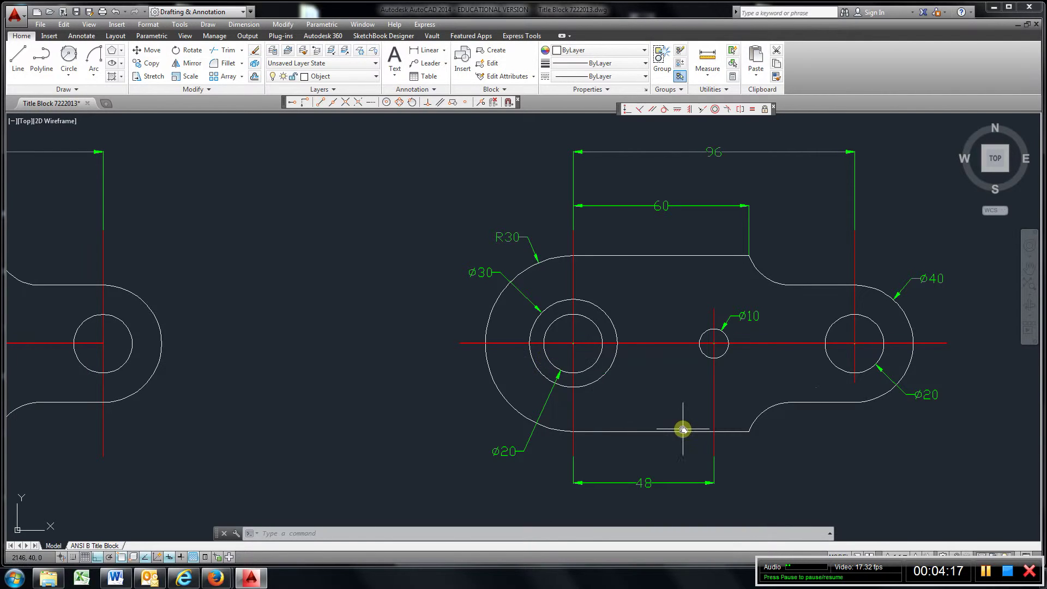
pyautogui.scroll(-2, 682, 432)
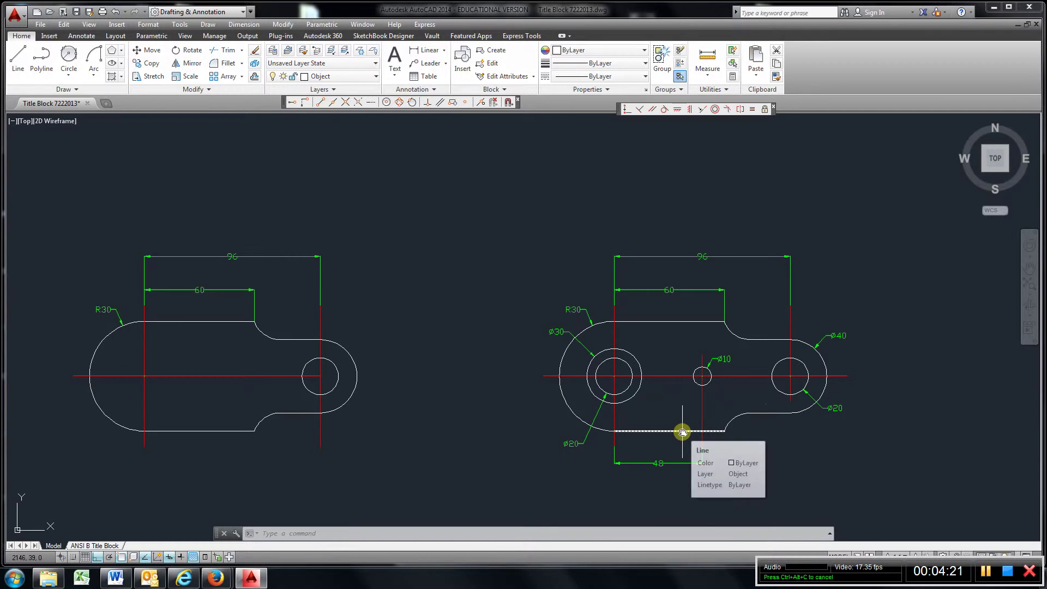
pyautogui.click(808, 443)
pyautogui.moveTo(808, 444)
pyautogui.mouseDown(button='middle')
pyautogui.moveTo(550, 428)
pyautogui.moveTo(594, 444)
pyautogui.mouseUp(button='middle')
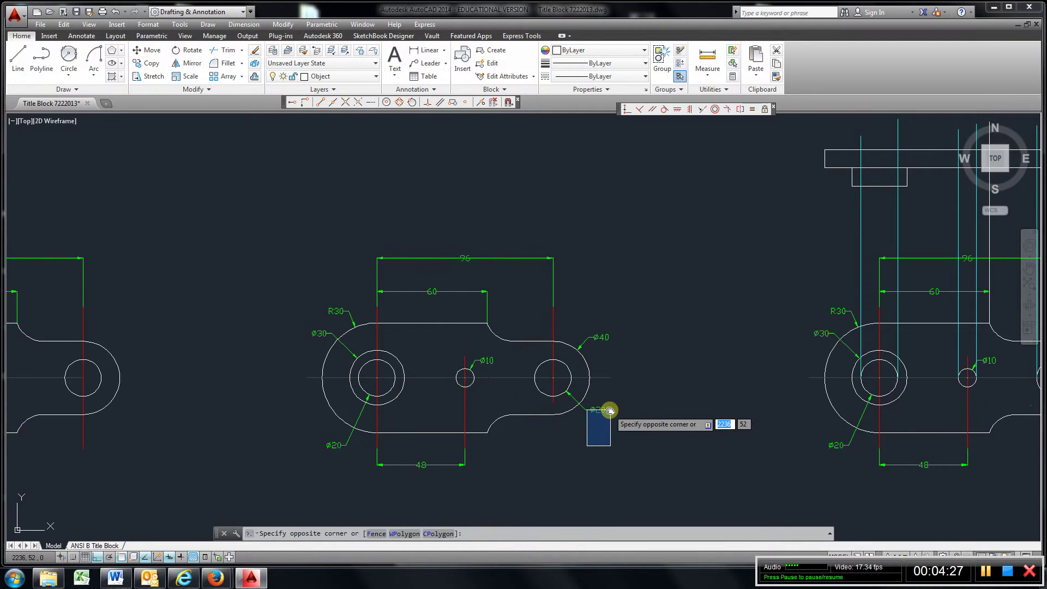
pyautogui.press('Escape')
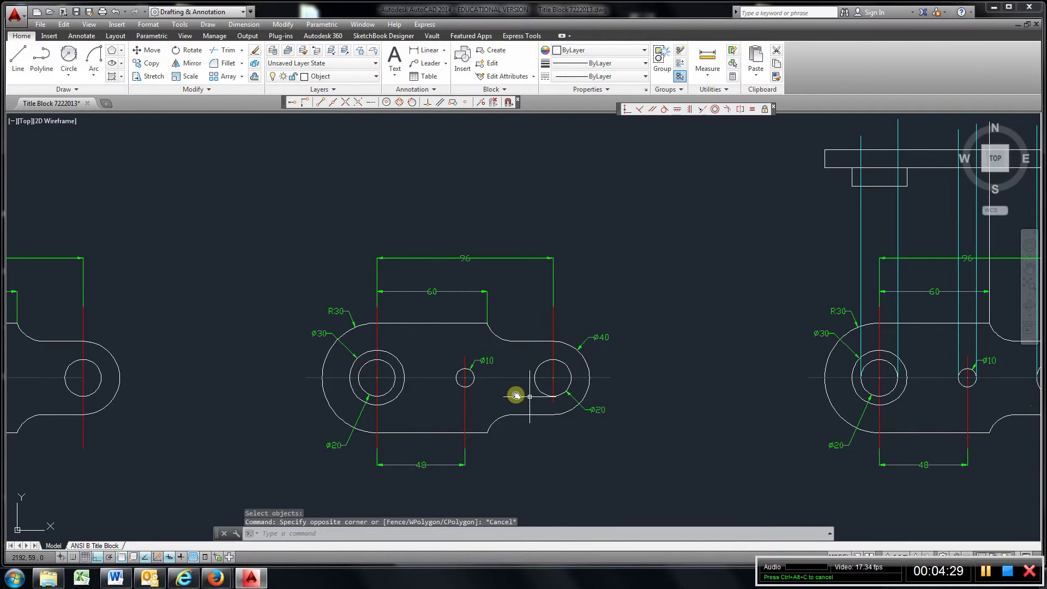
pyautogui.moveTo(689, 397); pyautogui.dragTo(401, 409, button='middle')
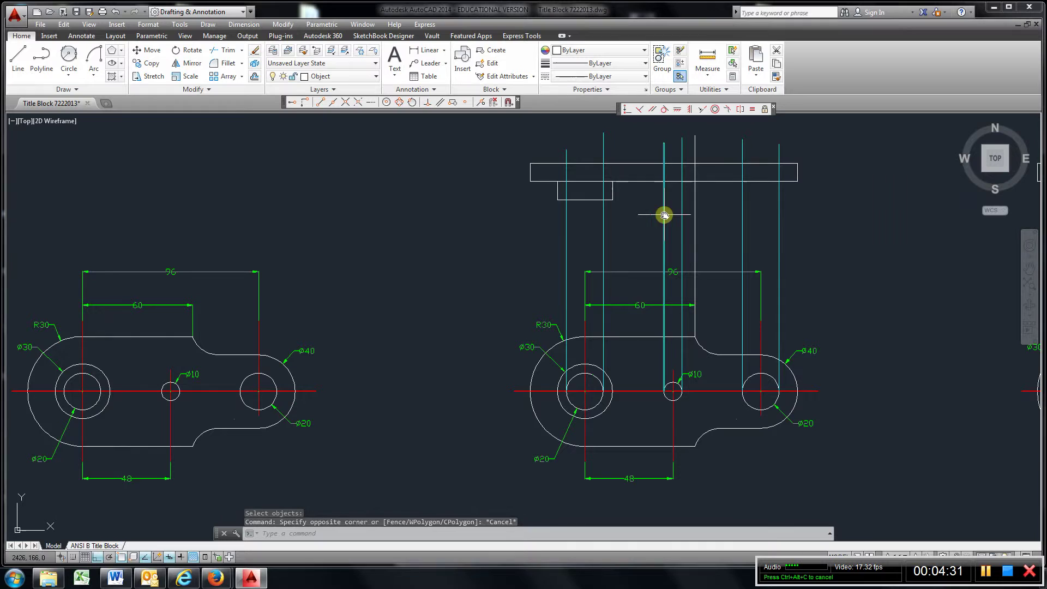
# Project vertical lines up to the top view from the outer circle edges
pyautogui.click(18, 60)
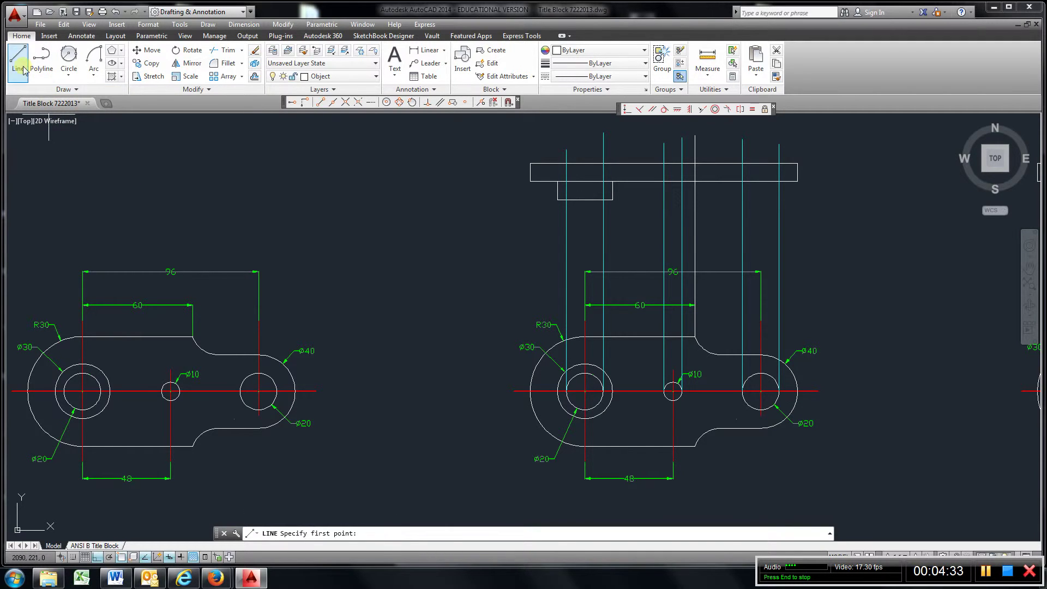
pyautogui.click(530, 391)
pyautogui.click(545, 136)
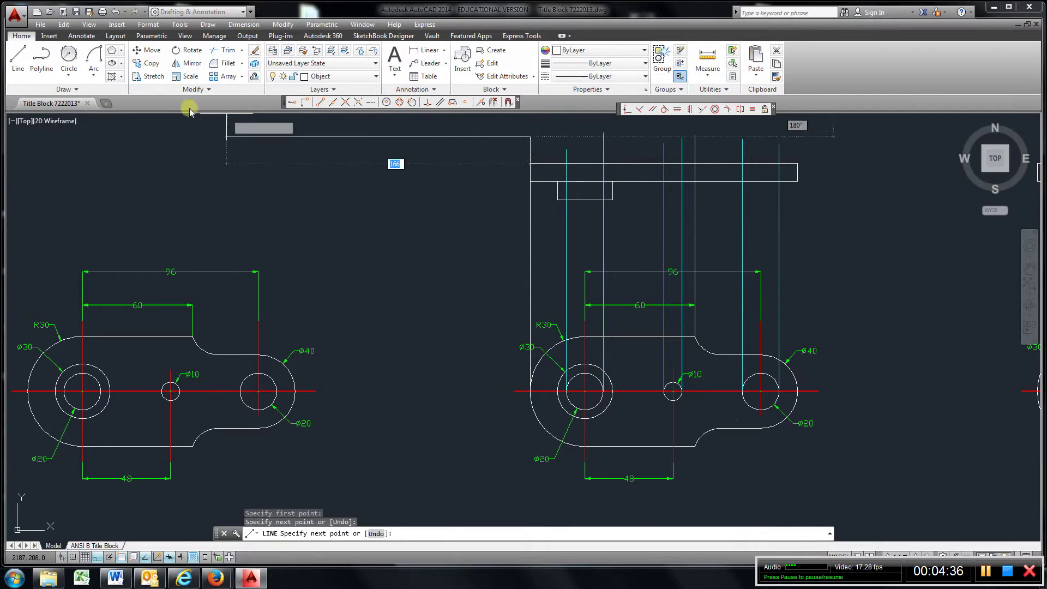
pyautogui.click(17, 58)
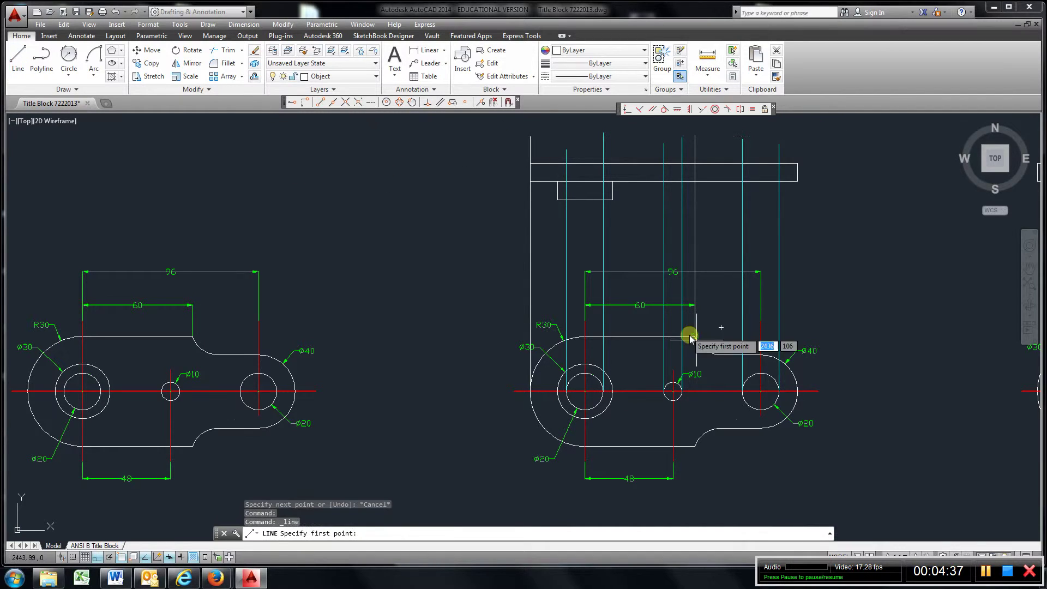
pyautogui.click(799, 400)
pyautogui.click(798, 133)
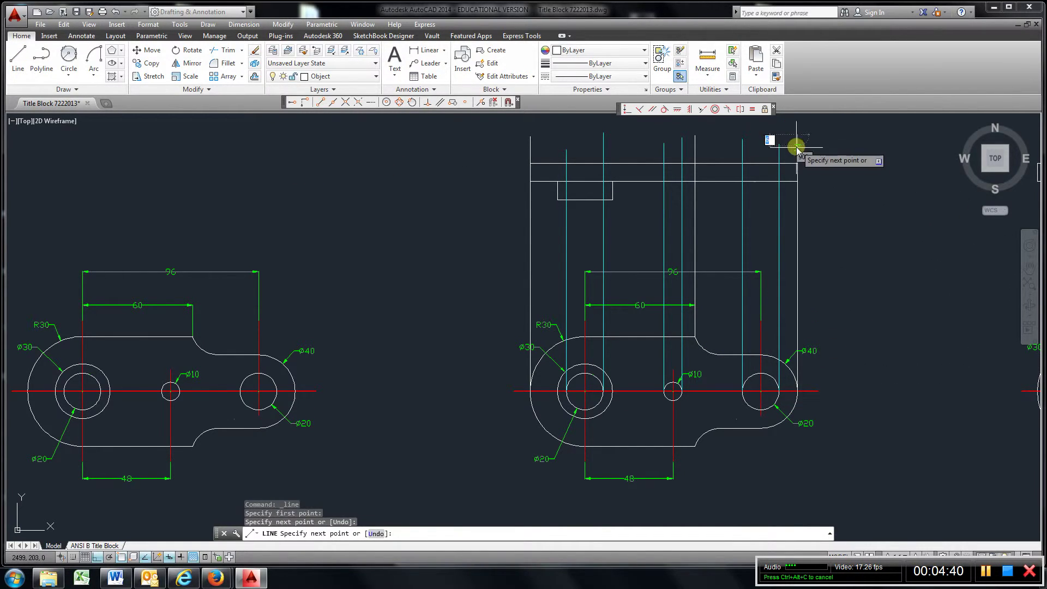
pyautogui.press('Escape')
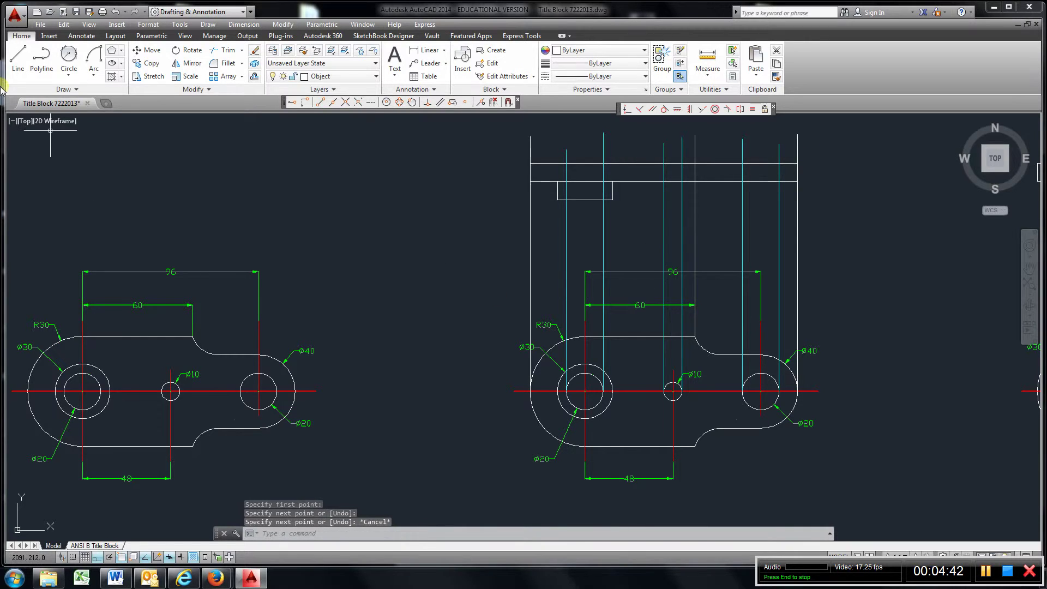
# Add projection lines from the left circle and its centre toward the top view
pyautogui.click(18, 58)
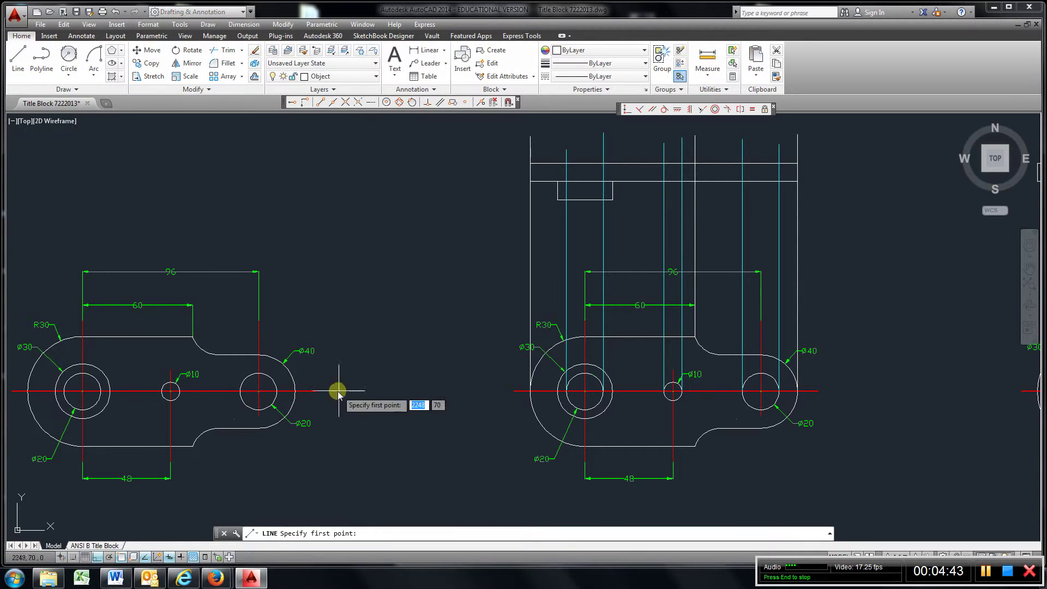
pyautogui.click(556, 398)
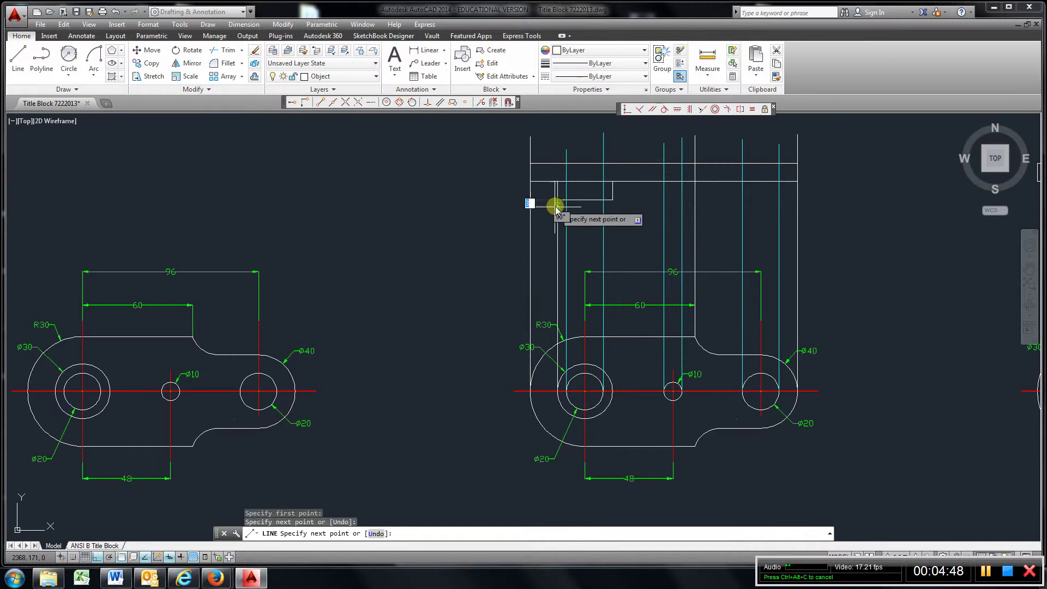
pyautogui.click(19, 57)
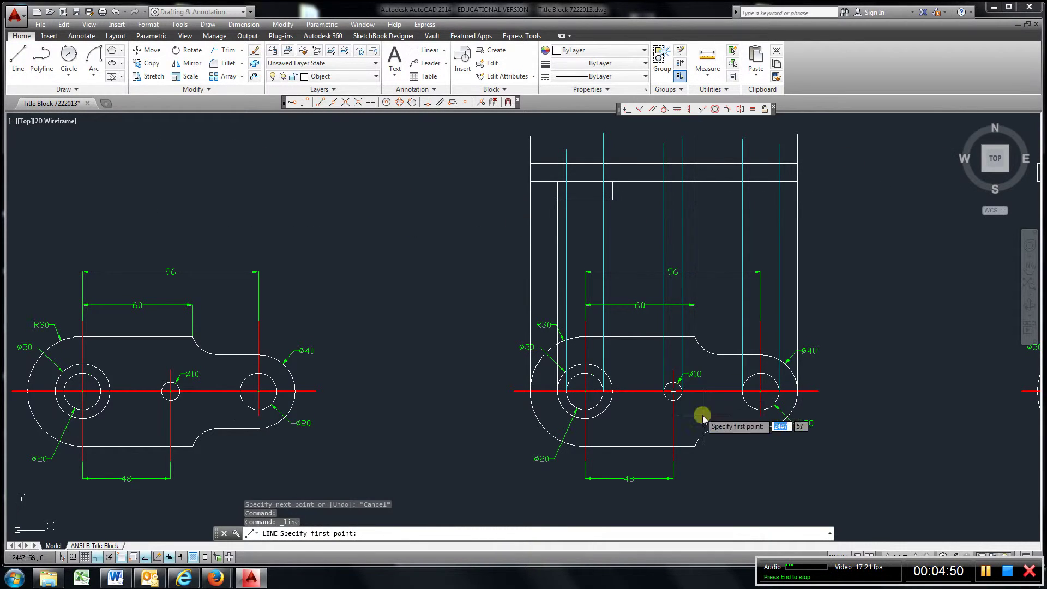
pyautogui.click(613, 391)
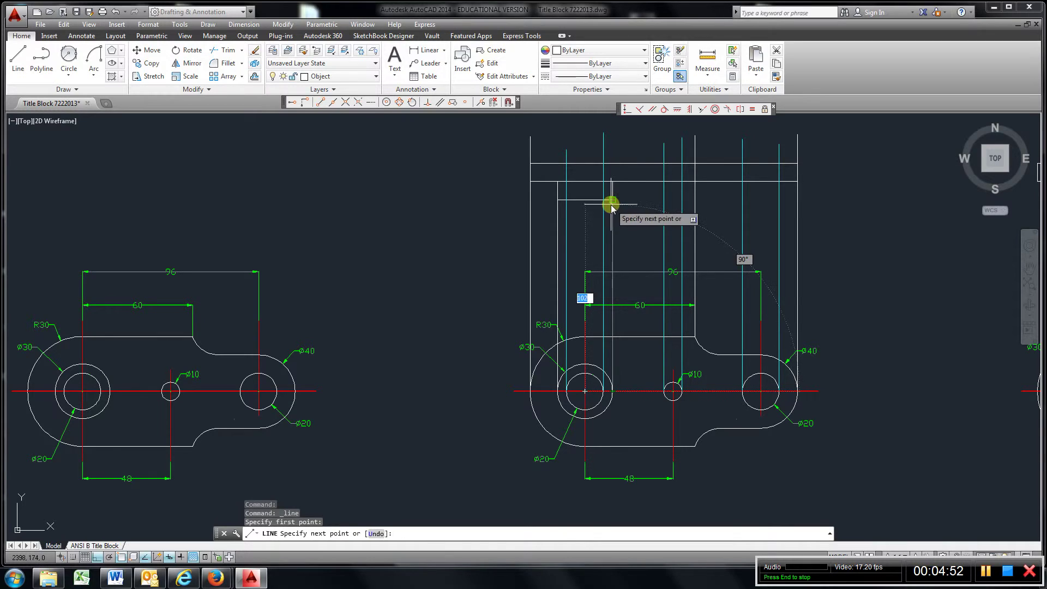
pyautogui.press('Return')
pyautogui.click(587, 316)
pyautogui.press('Escape')
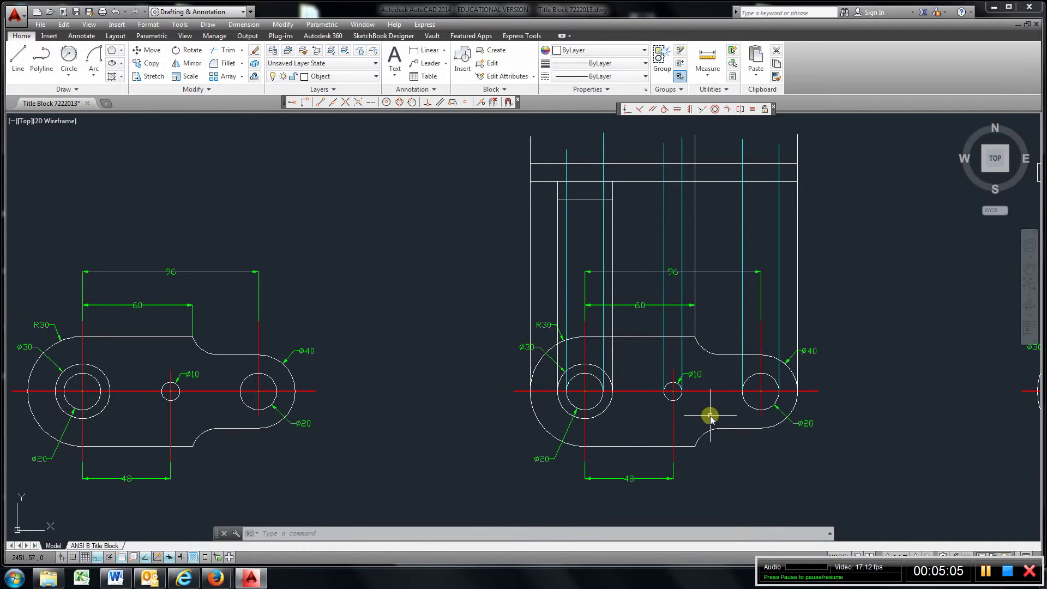
pyautogui.scroll(-1, 710, 418)
pyautogui.moveTo(769, 408); pyautogui.dragTo(573, 410, button='middle')
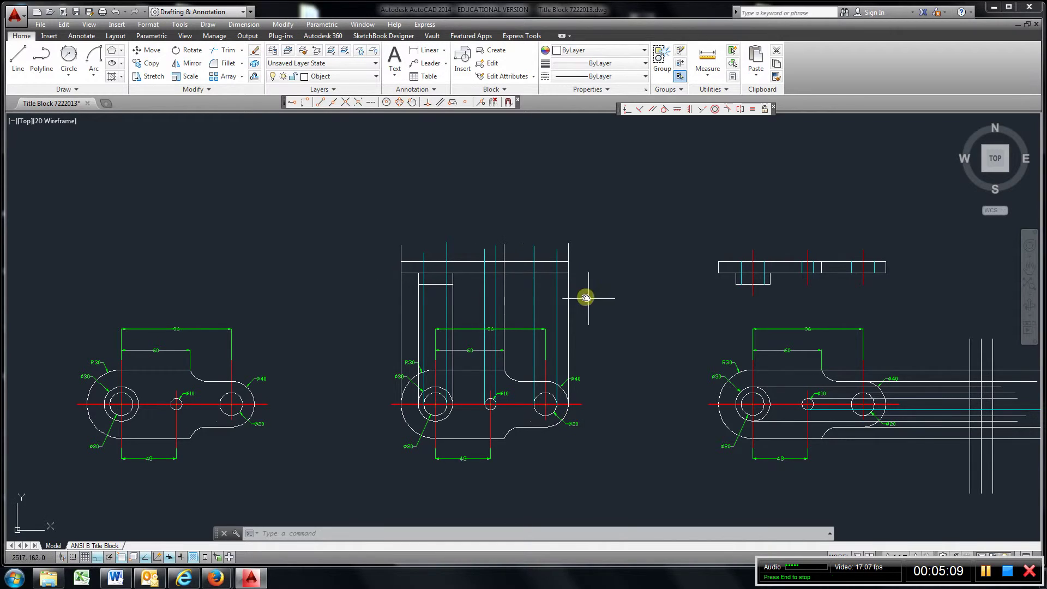
pyautogui.moveTo(693, 353); pyautogui.dragTo(533, 357, button='middle')
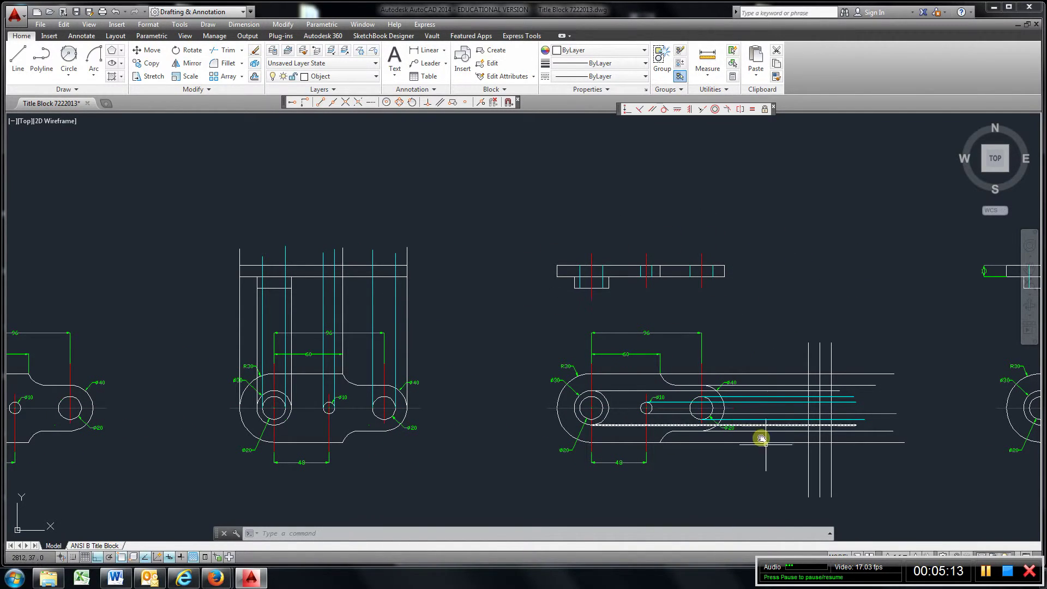
pyautogui.moveTo(760, 489); pyautogui.dragTo(610, 418, button='middle')
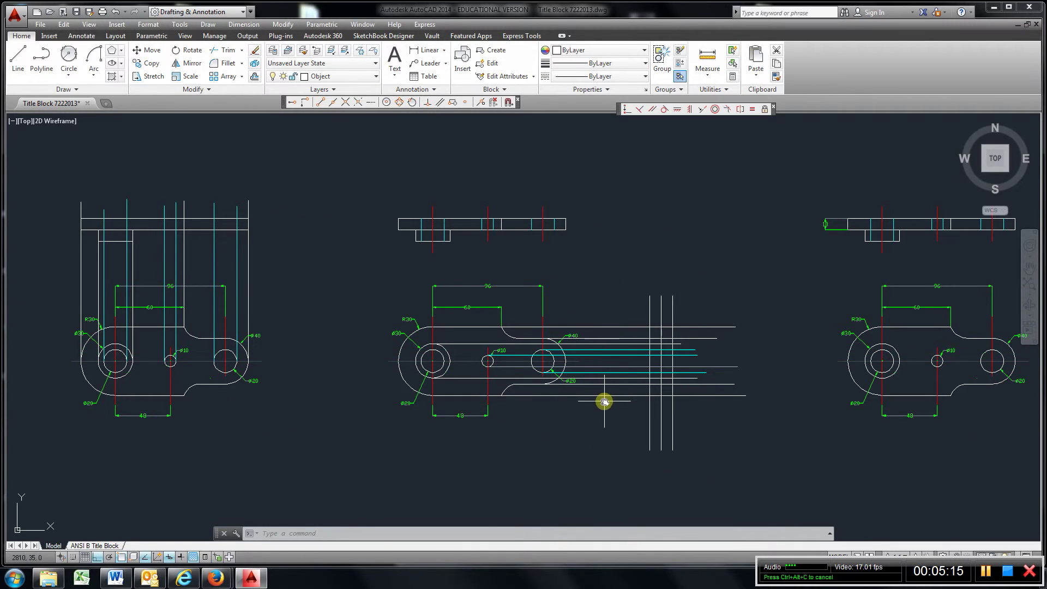
pyautogui.scroll(1, 604, 402)
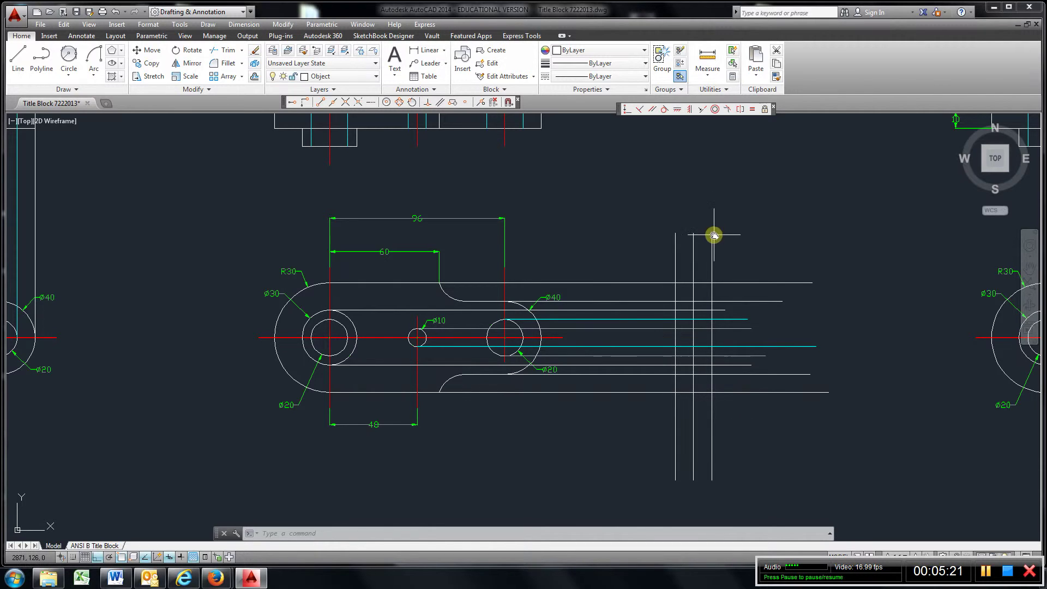
pyautogui.moveTo(808, 284); pyautogui.dragTo(638, 299, button='middle')
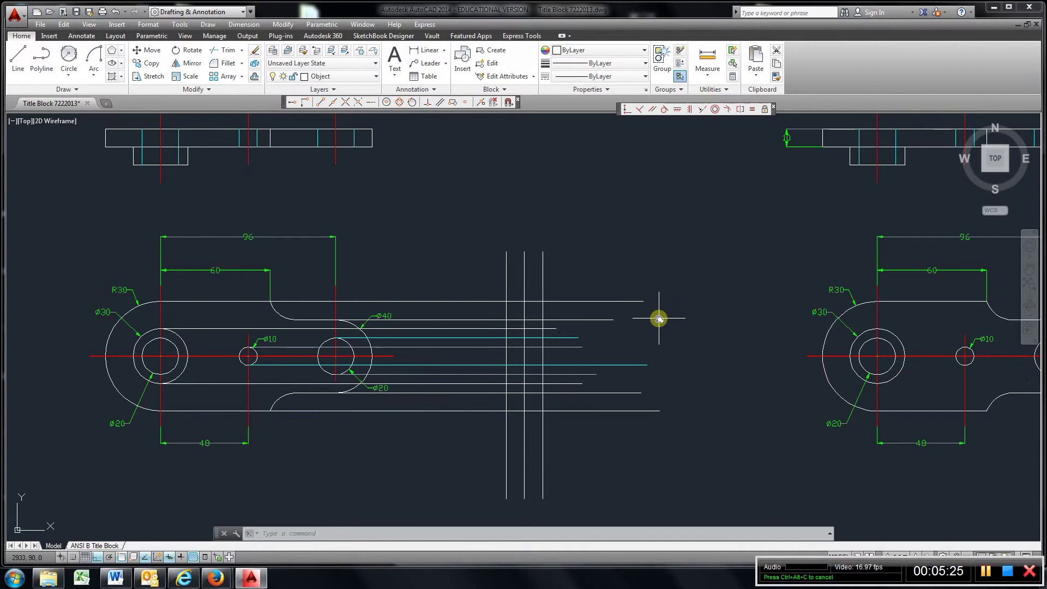
pyautogui.scroll(2, 659, 318)
pyautogui.scroll(-2, 659, 318)
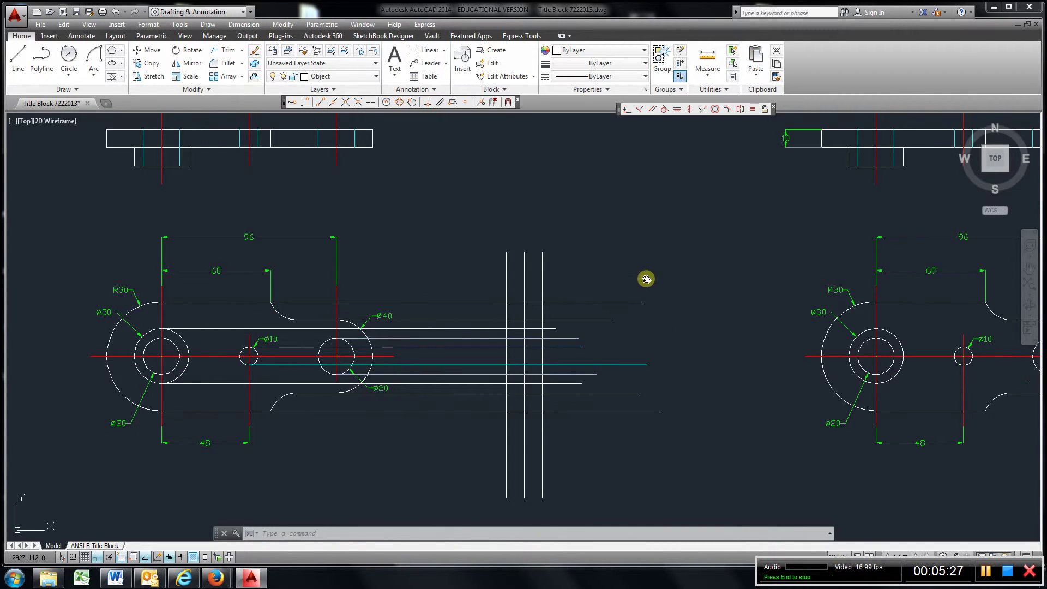
pyautogui.moveTo(646, 280); pyautogui.dragTo(328, 310, button='middle')
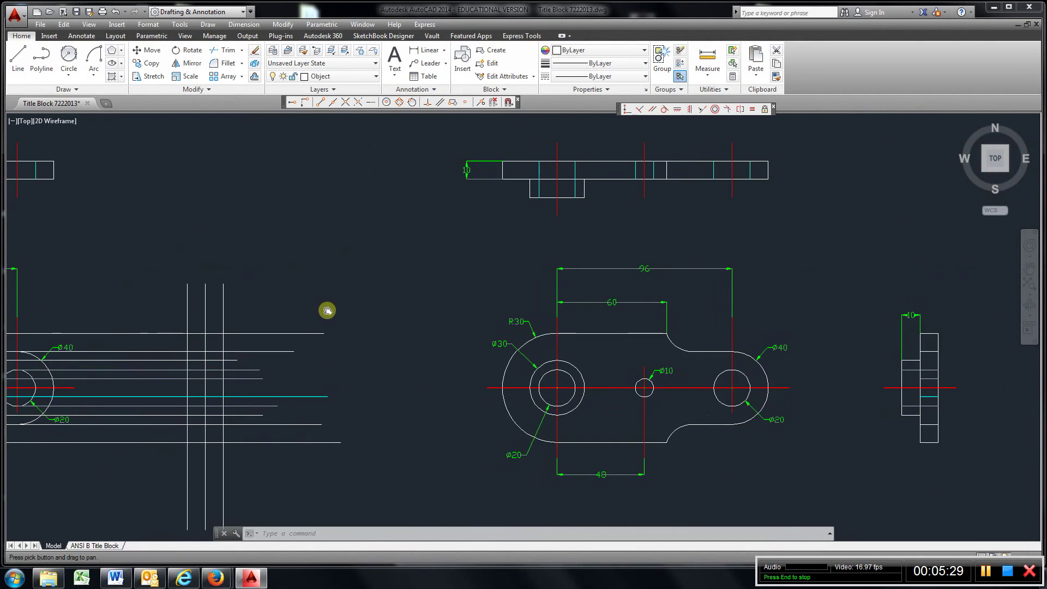
pyautogui.scroll(2, 437, 321)
pyautogui.scroll(-2, 436, 321)
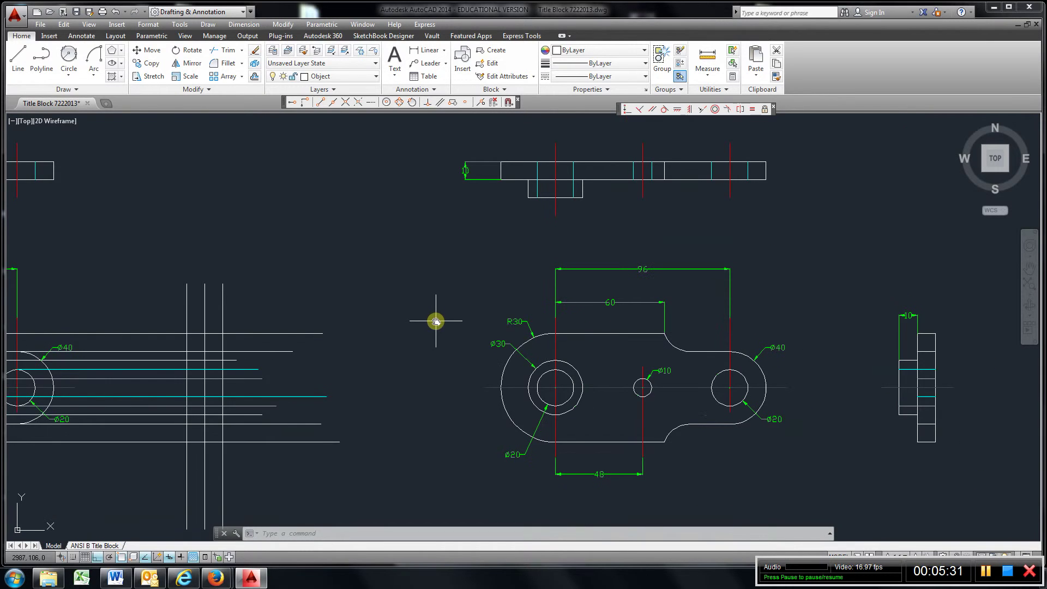
pyautogui.moveTo(434, 319); pyautogui.dragTo(280, 338, button='middle')
pyautogui.scroll(-2, 279, 338)
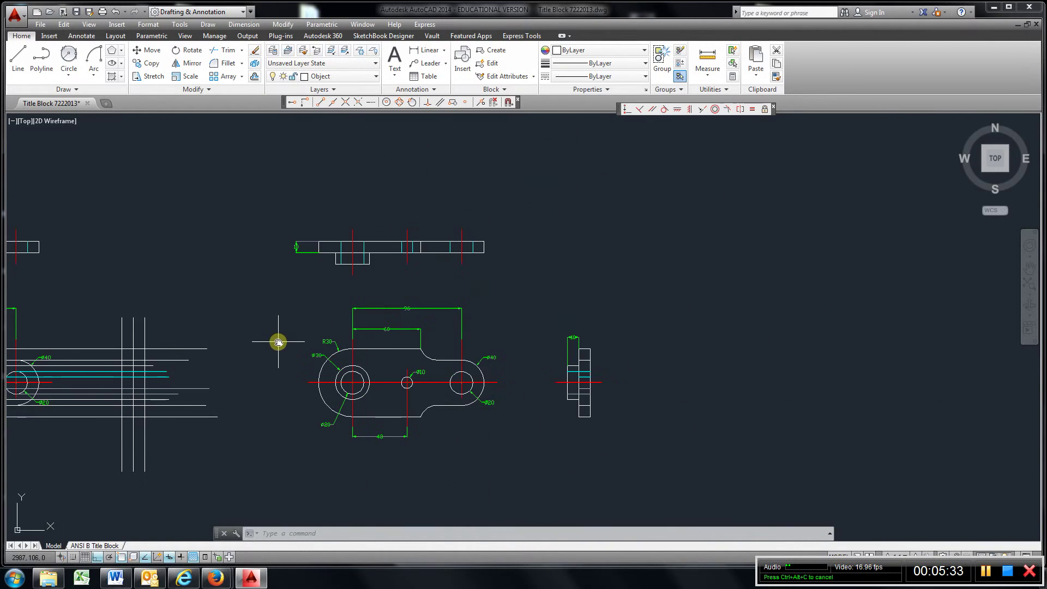
pyautogui.scroll(2, 279, 341)
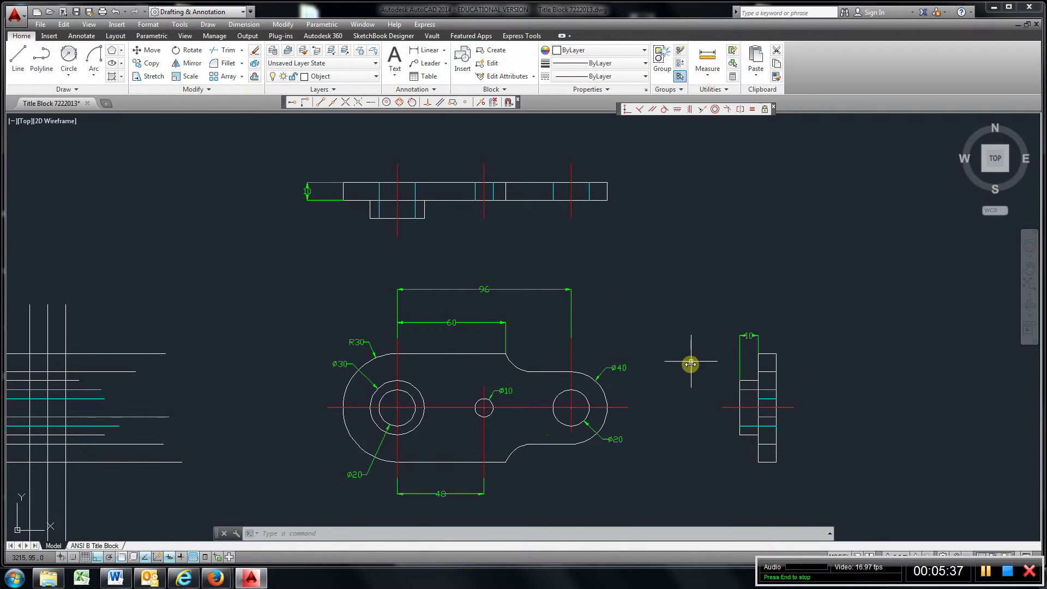
pyautogui.moveTo(691, 363); pyautogui.dragTo(691, 337, button='middle')
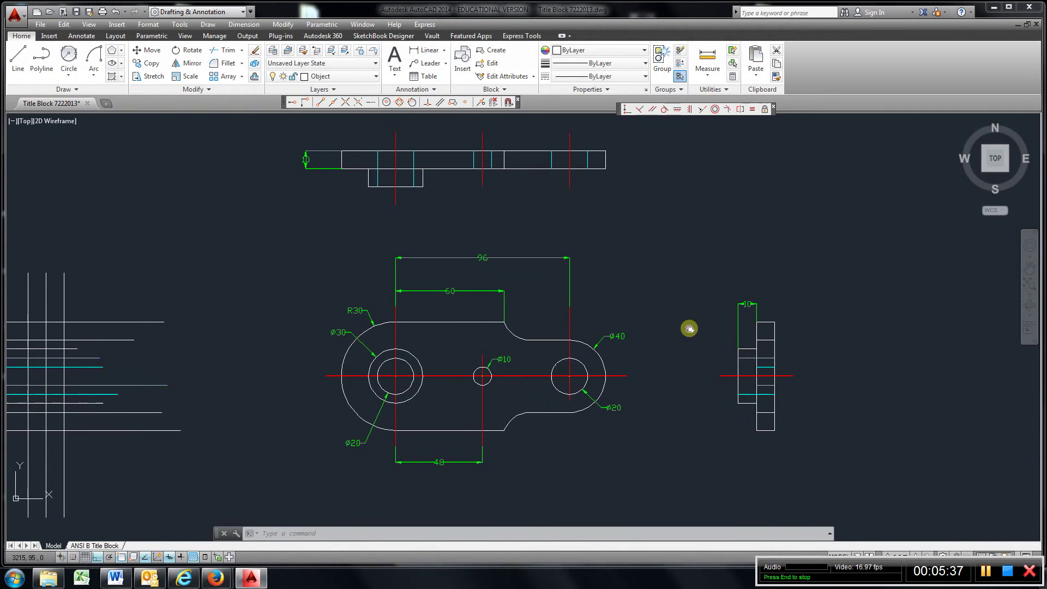
# Define block 2.3 with a chosen base point and a crossing window around both views
pyautogui.click(487, 52)
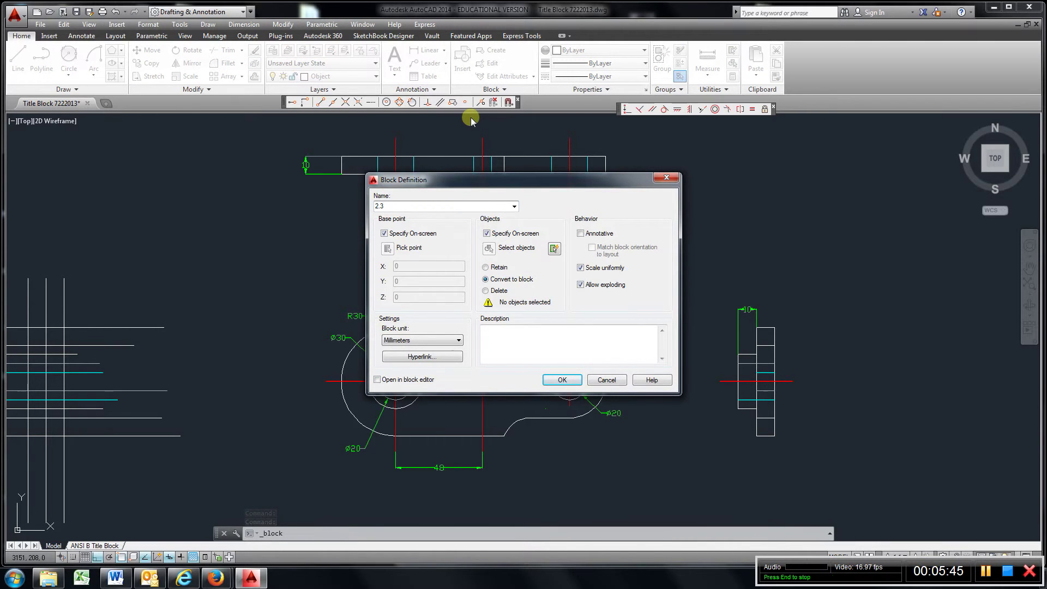
pyautogui.click(566, 381)
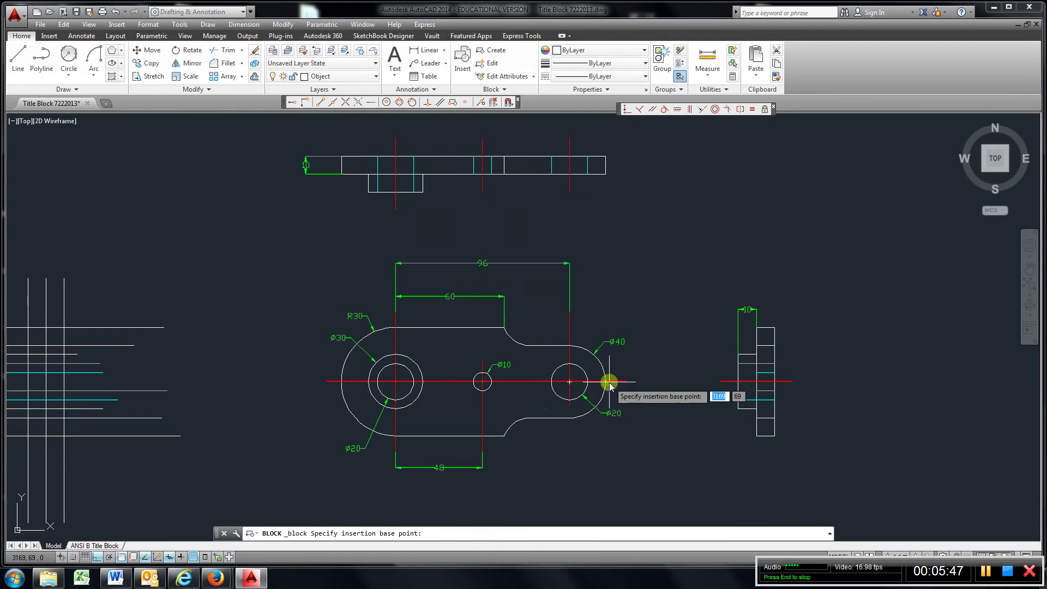
pyautogui.scroll(-2, 799, 227)
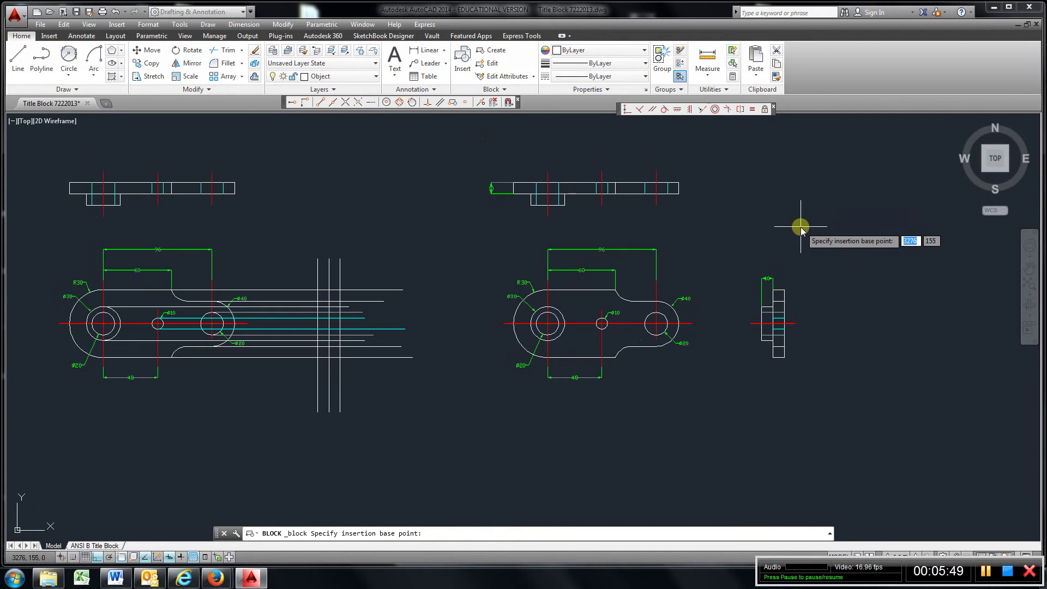
pyautogui.click(830, 155)
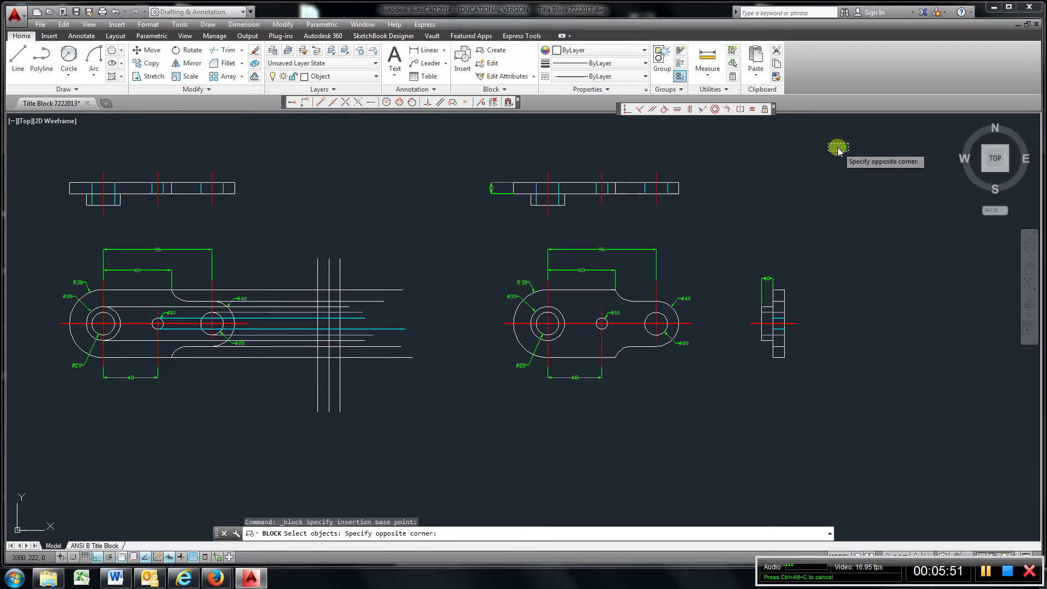
pyautogui.click(849, 146)
pyautogui.click(477, 413)
pyautogui.press('Return')
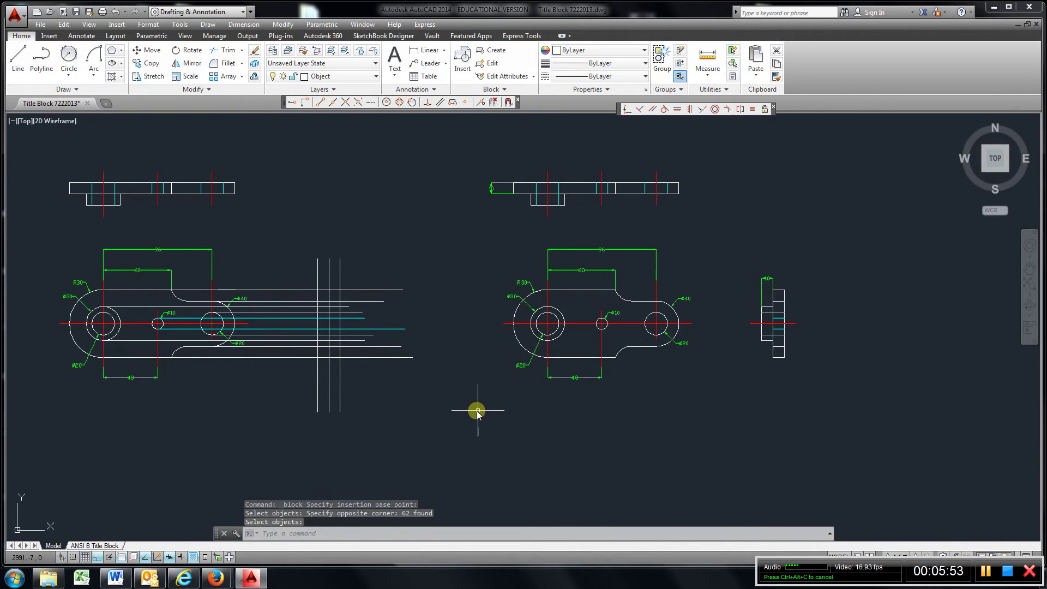
# In the ANSI B Title Block layout, insert block 2.3 at full scale
pyautogui.click(88, 546)
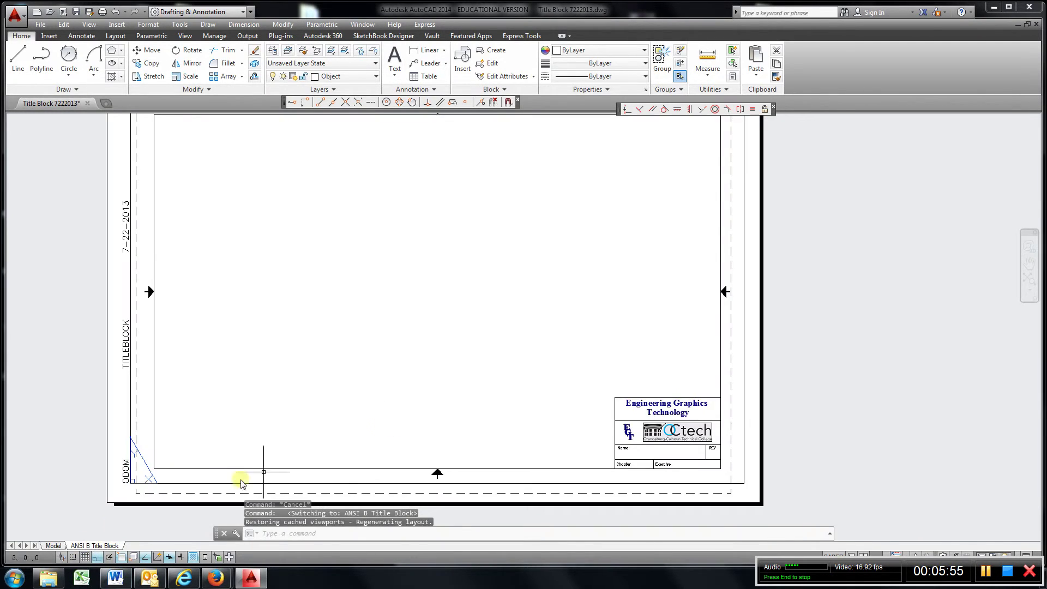
pyautogui.click(463, 62)
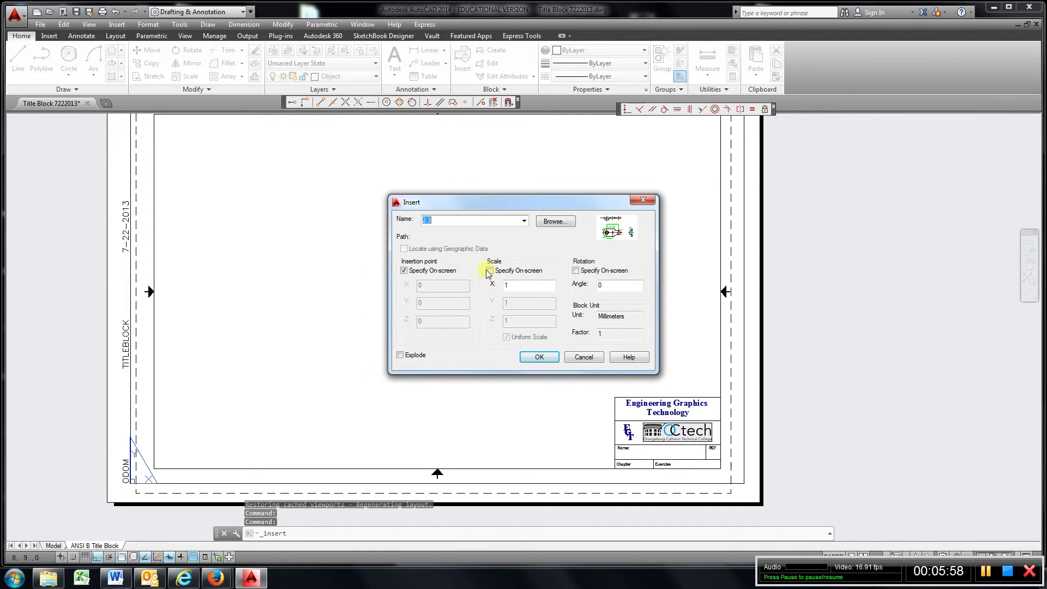
pyautogui.click(534, 358)
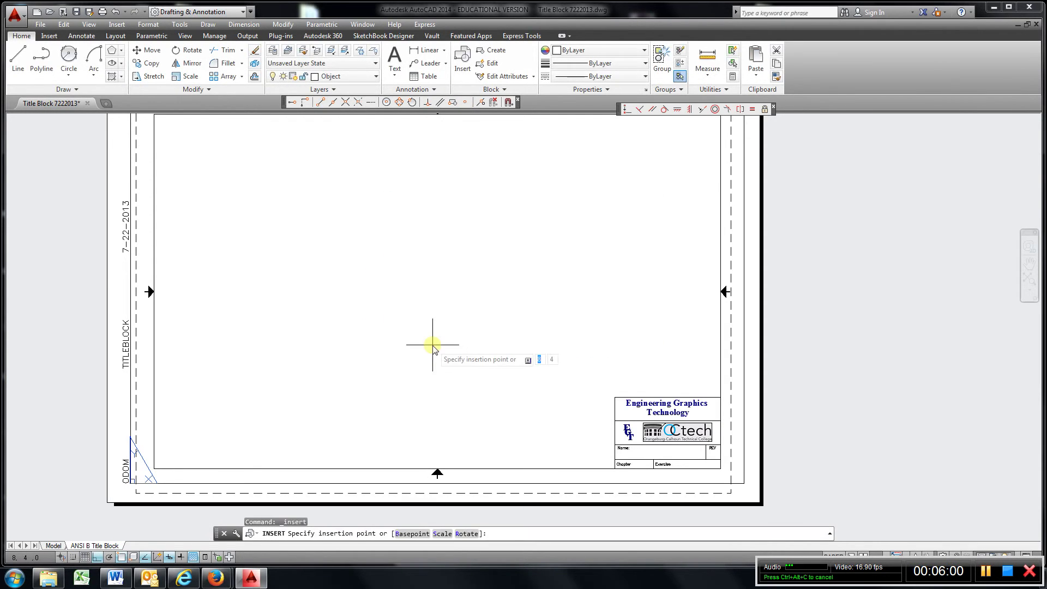
pyautogui.scroll(-5, 433, 343)
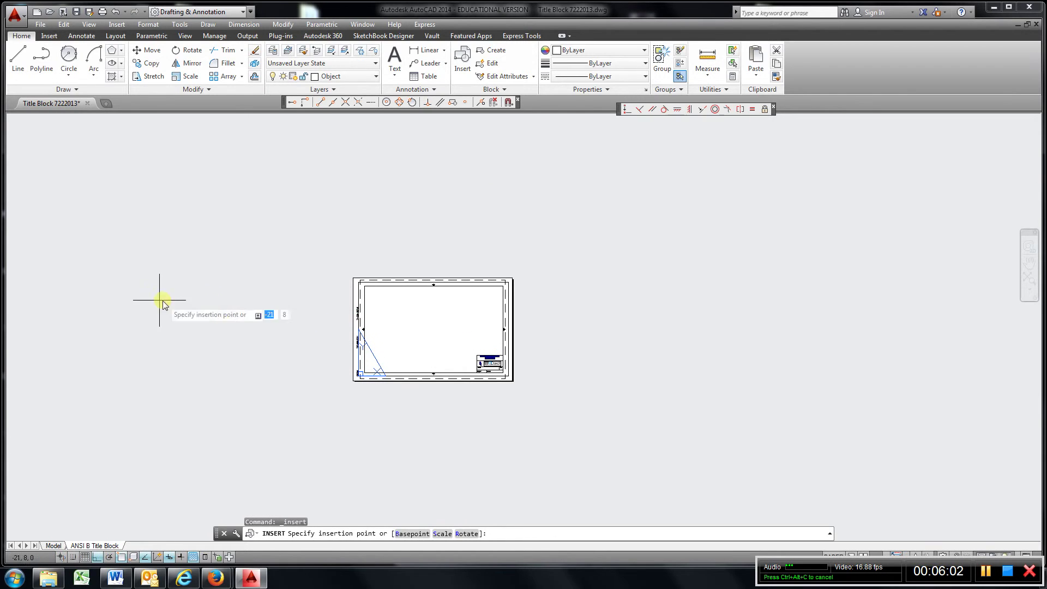
pyautogui.click(244, 293)
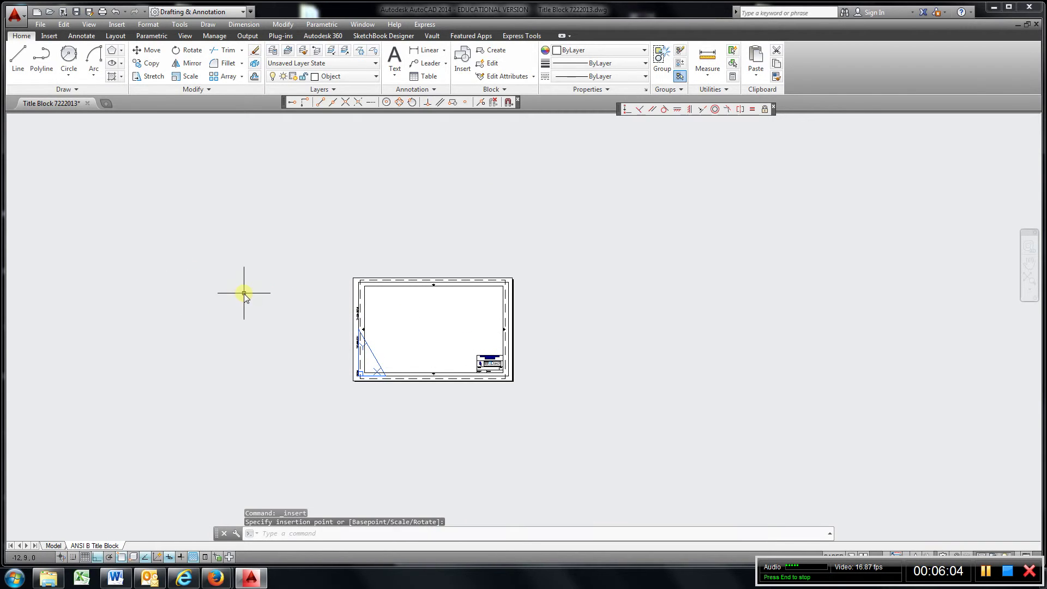
pyautogui.scroll(4, 455, 269)
pyautogui.scroll(-3, 453, 270)
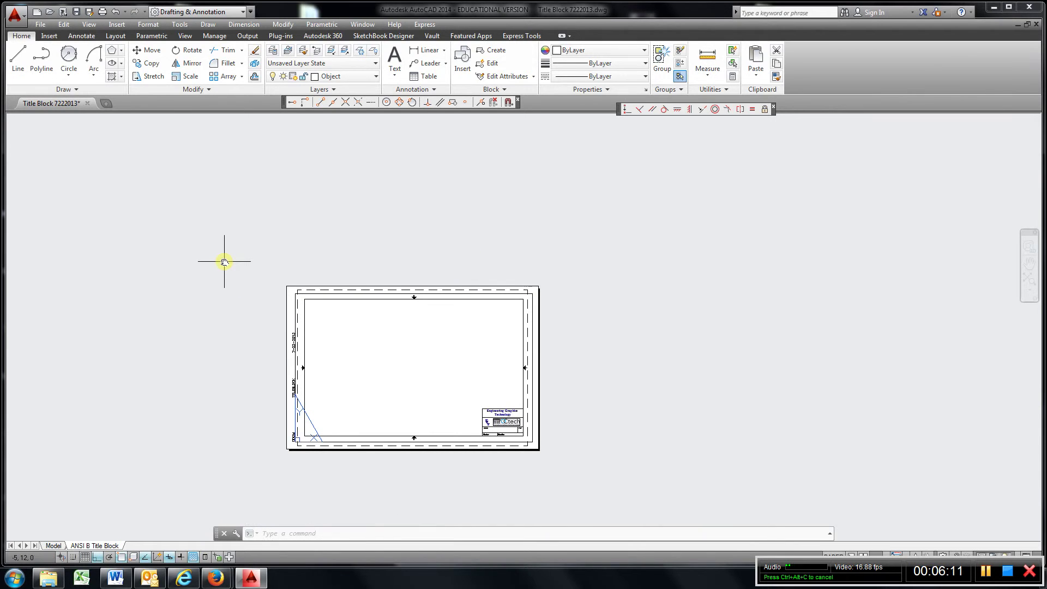
pyautogui.write('z')
# Zoom to extents and select everything in the layout
pyautogui.press('Return')
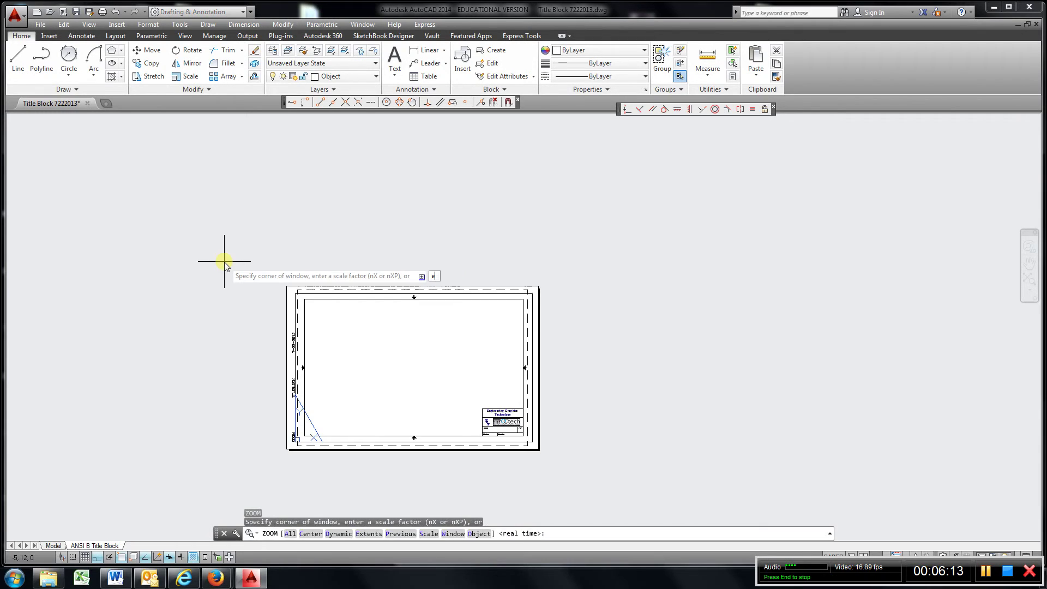
pyautogui.write('e')
pyautogui.press('Return')
pyautogui.scroll(-5, 471, 375)
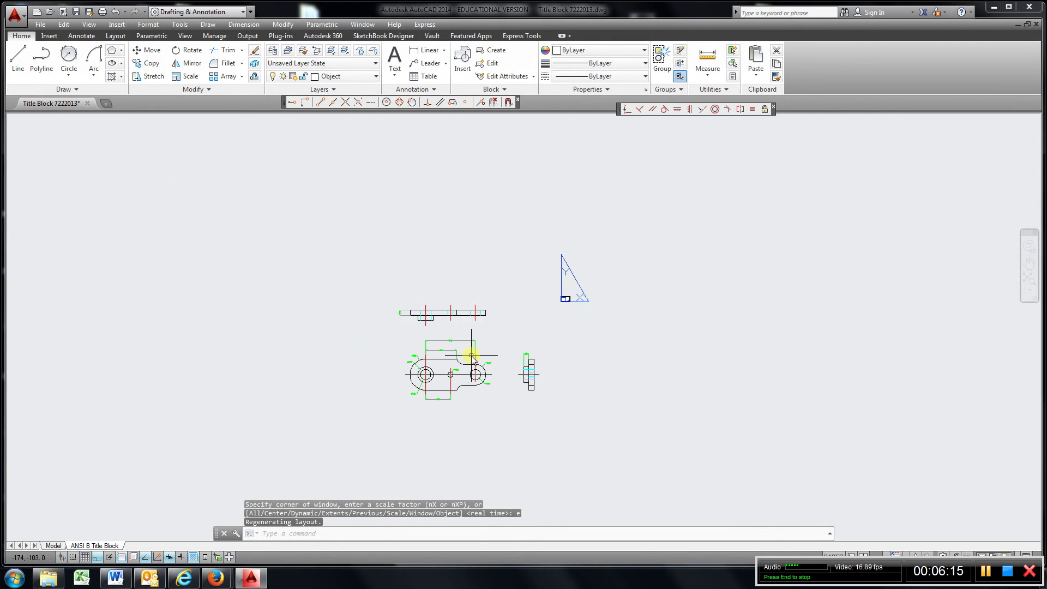
pyautogui.scroll(4, 471, 357)
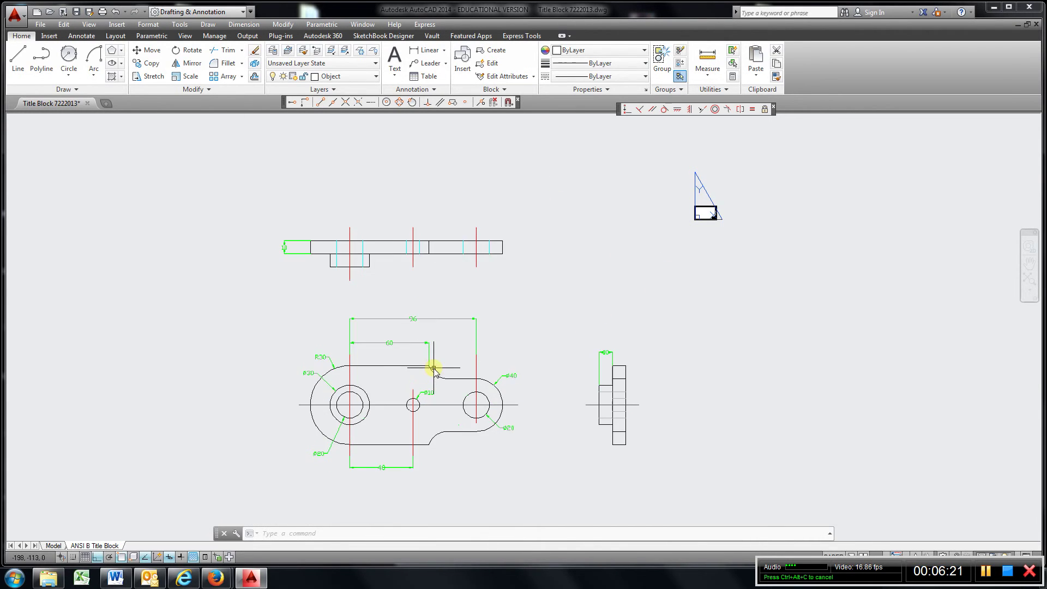
pyautogui.hotkey('ctrl', 'a')
# Delete the full-size block, then re-insert block 2.3 smaller inside the title block border
pyautogui.press('Delete')
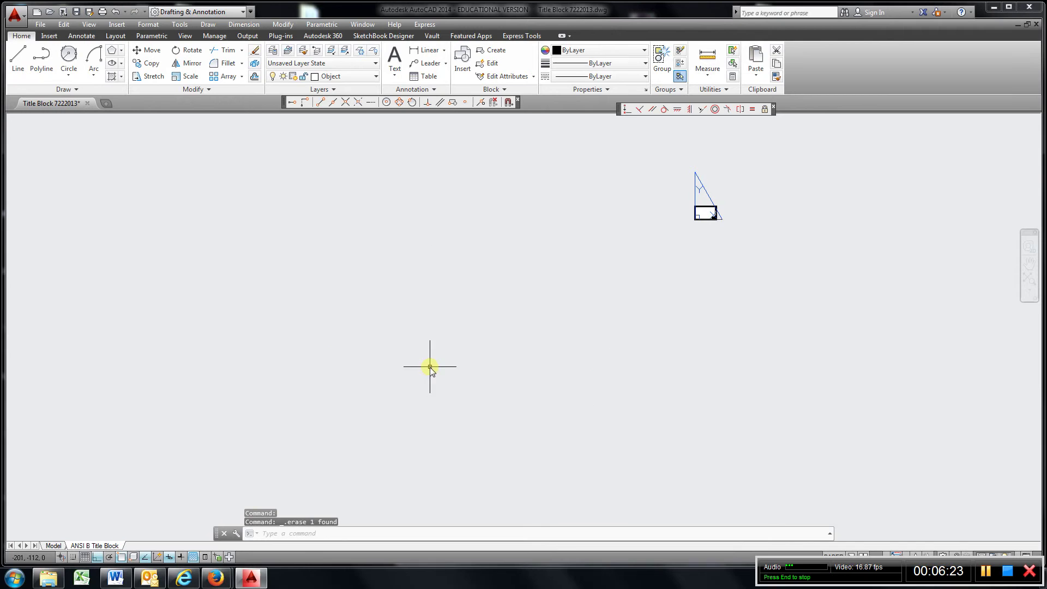
pyautogui.scroll(3, 701, 211)
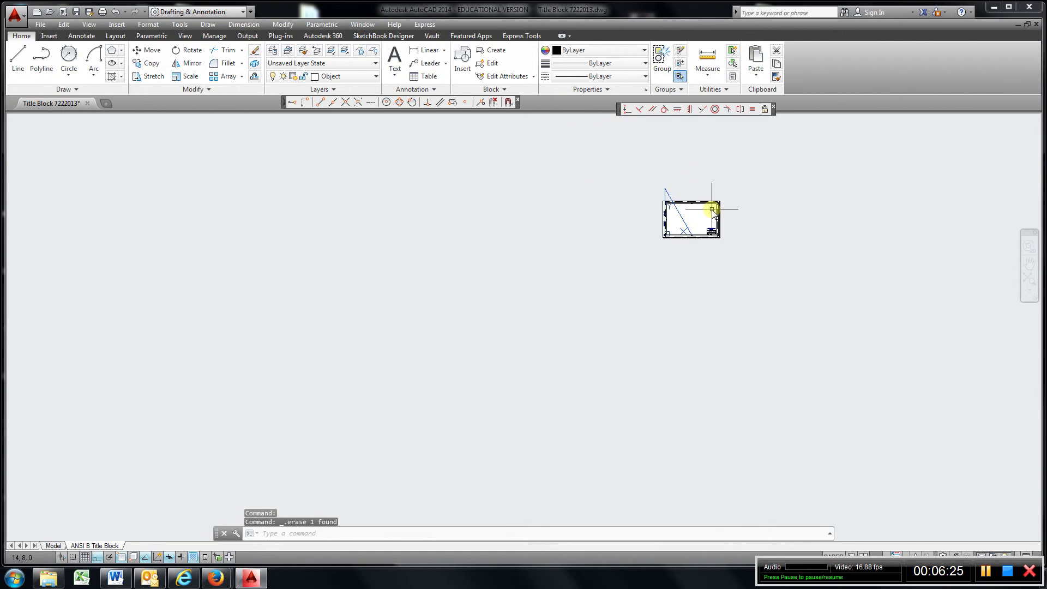
pyautogui.scroll(3, 696, 211)
pyautogui.click(462, 62)
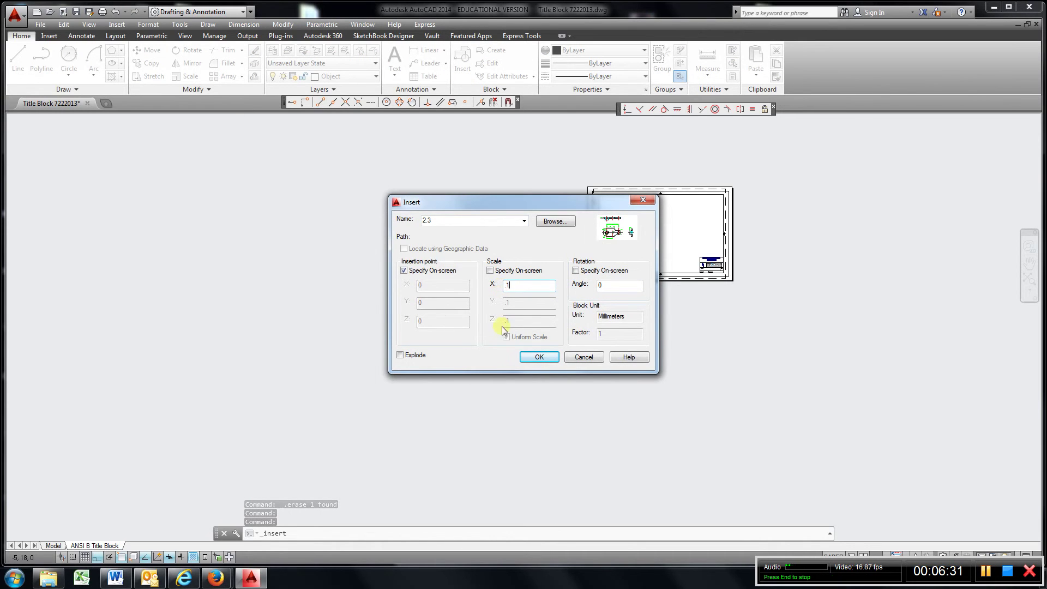
pyautogui.click(539, 357)
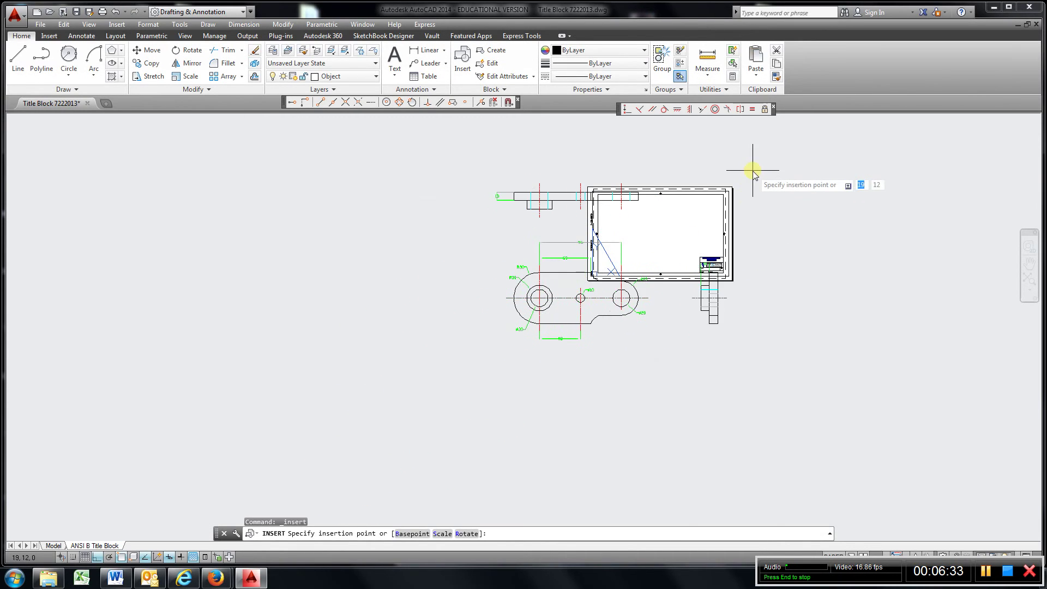
pyautogui.click(463, 61)
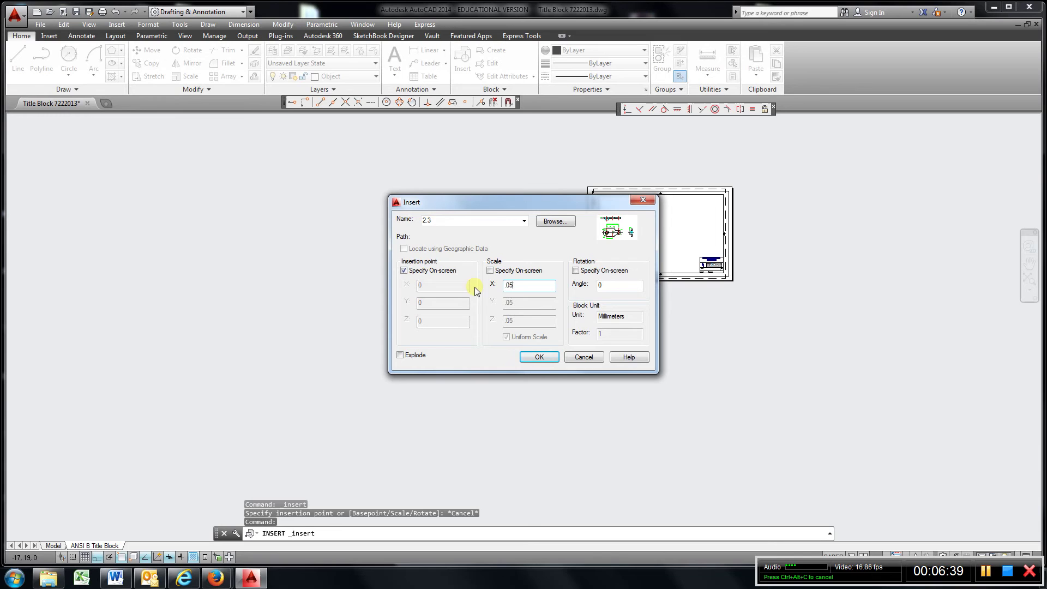
pyautogui.click(539, 358)
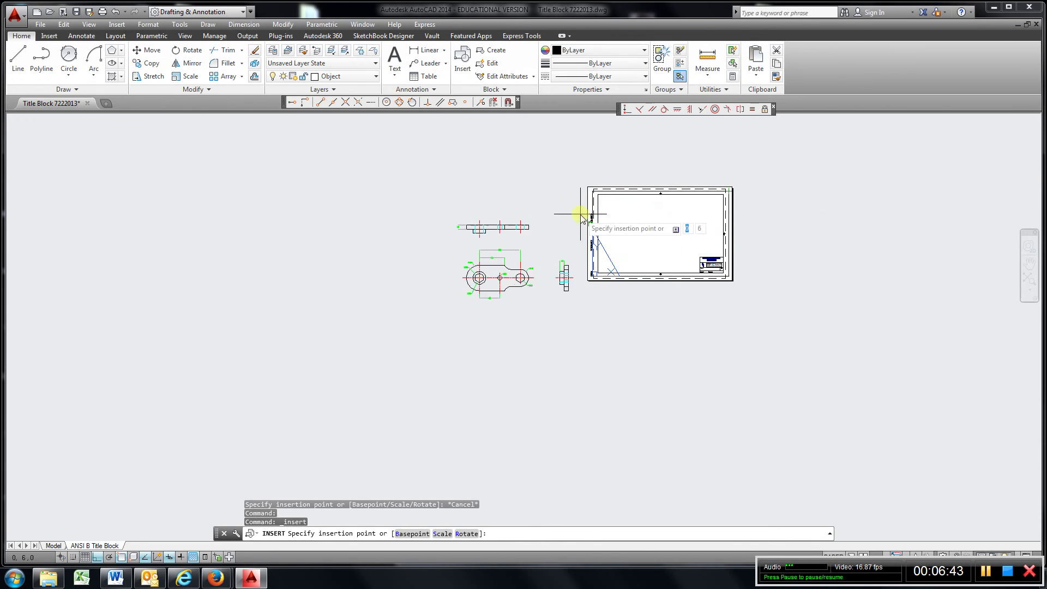
pyautogui.click(463, 59)
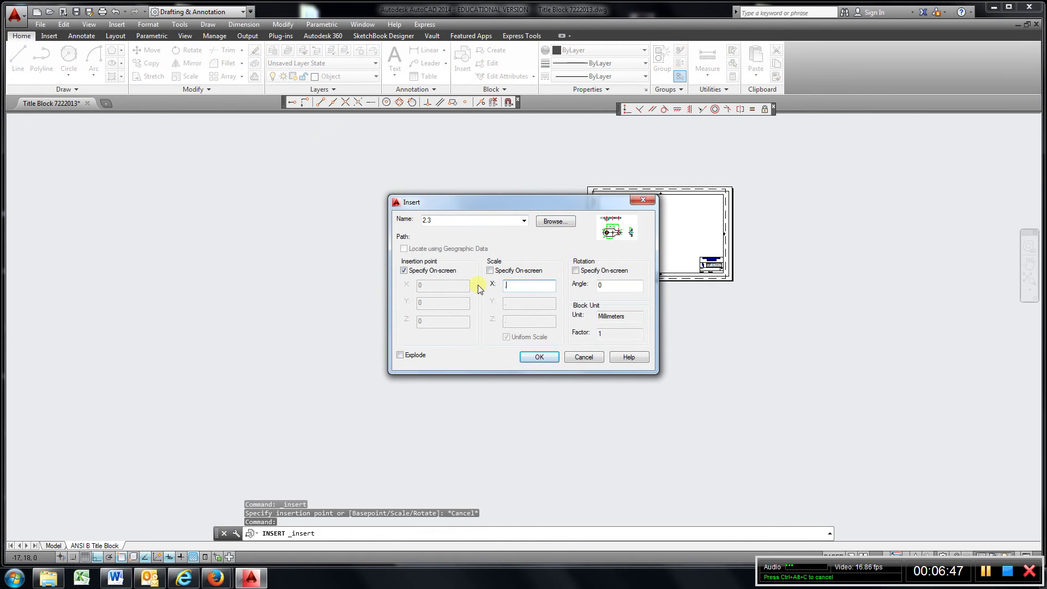
pyautogui.click(539, 357)
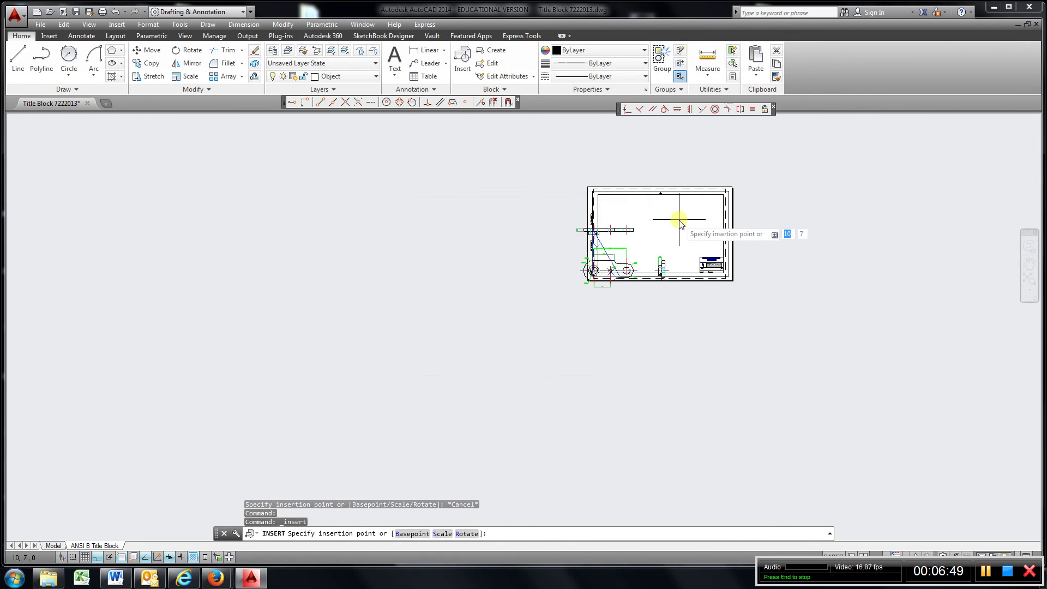
pyautogui.scroll(2, 627, 227)
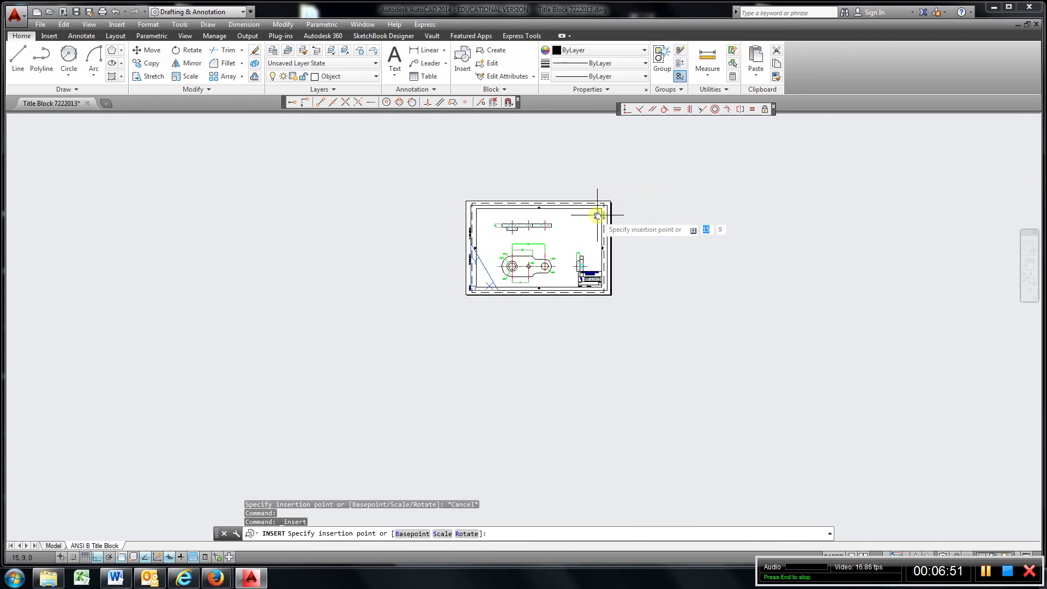
pyautogui.scroll(2, 591, 221)
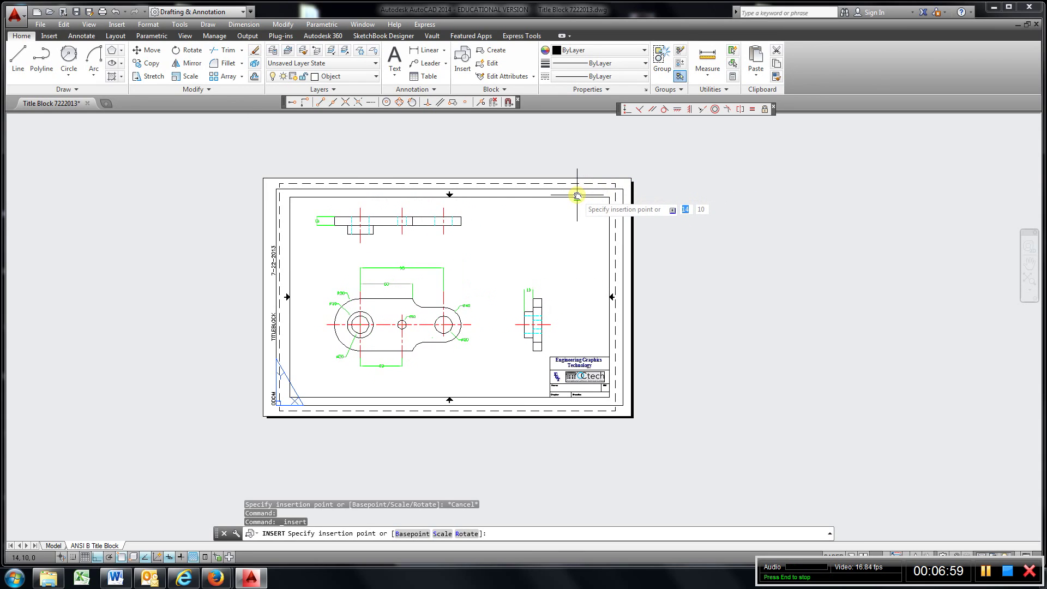
pyautogui.click(577, 195)
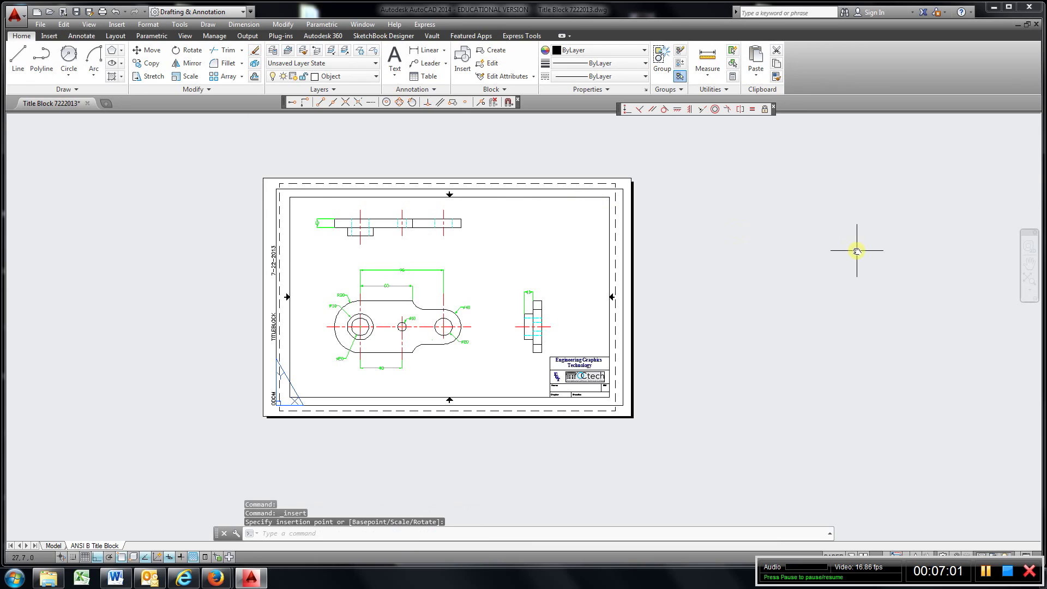